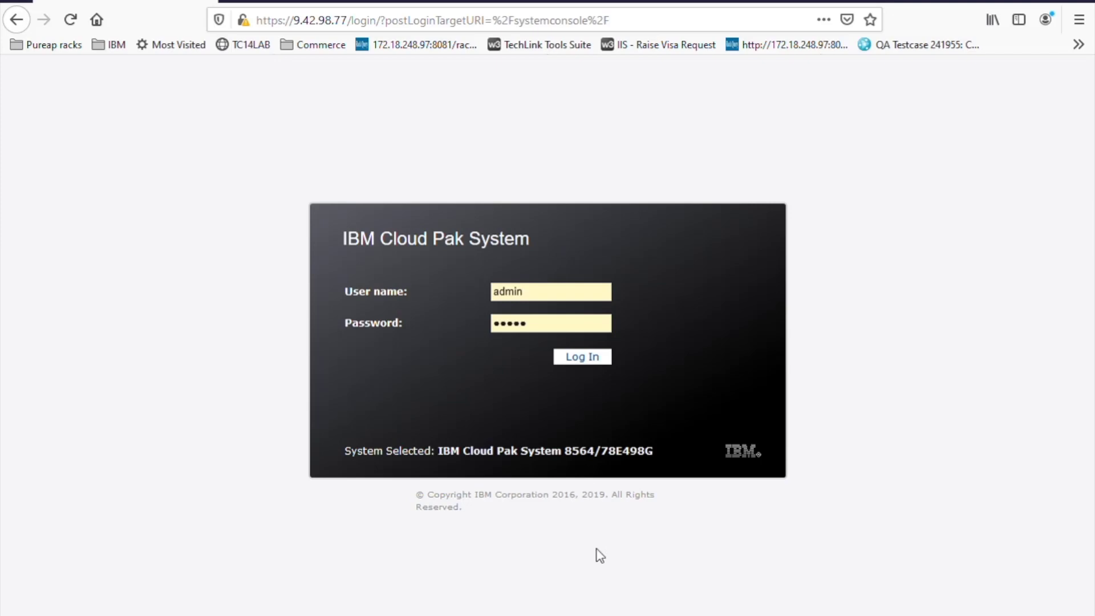
- Log in as administrator and go to the System Security page from the System menu
click(588, 359)
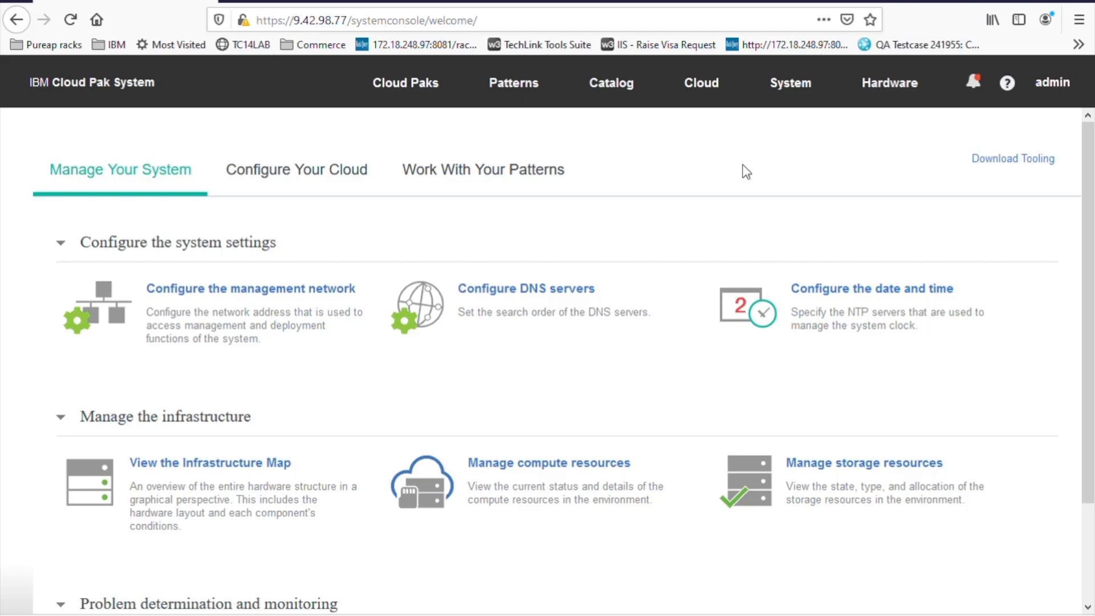
click(801, 90)
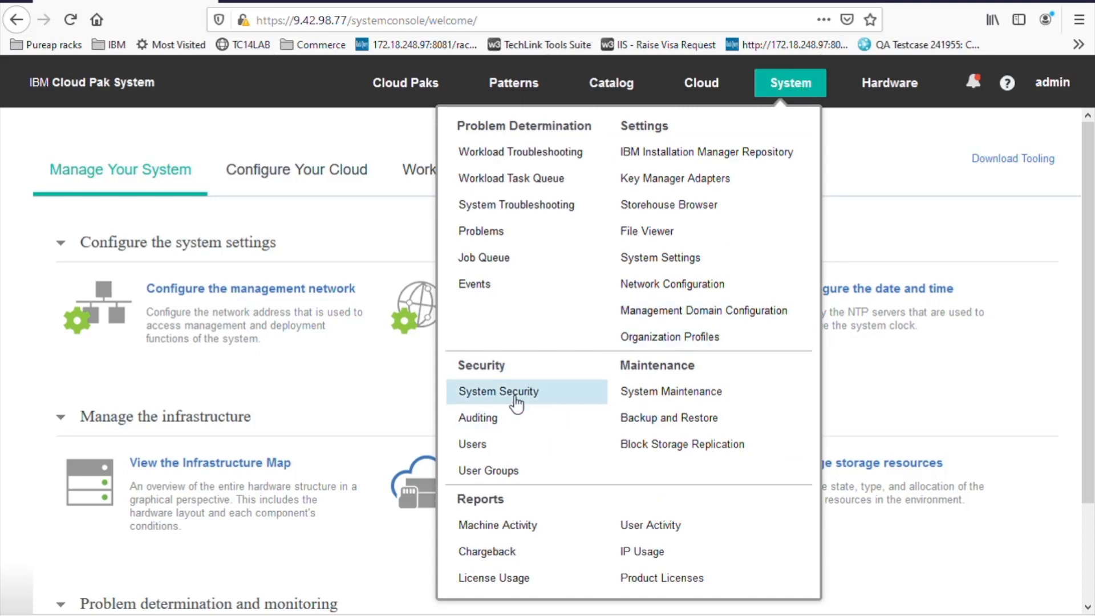
click(517, 398)
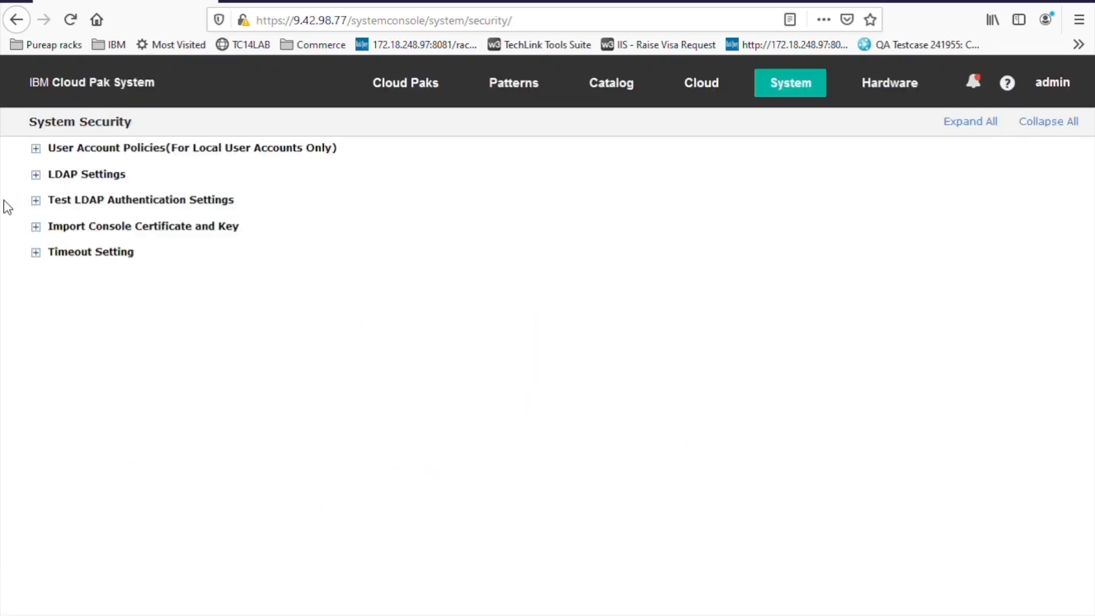
- Expand and collapse the LDAP Settings and Test LDAP Authentication Settings sections
click(36, 175)
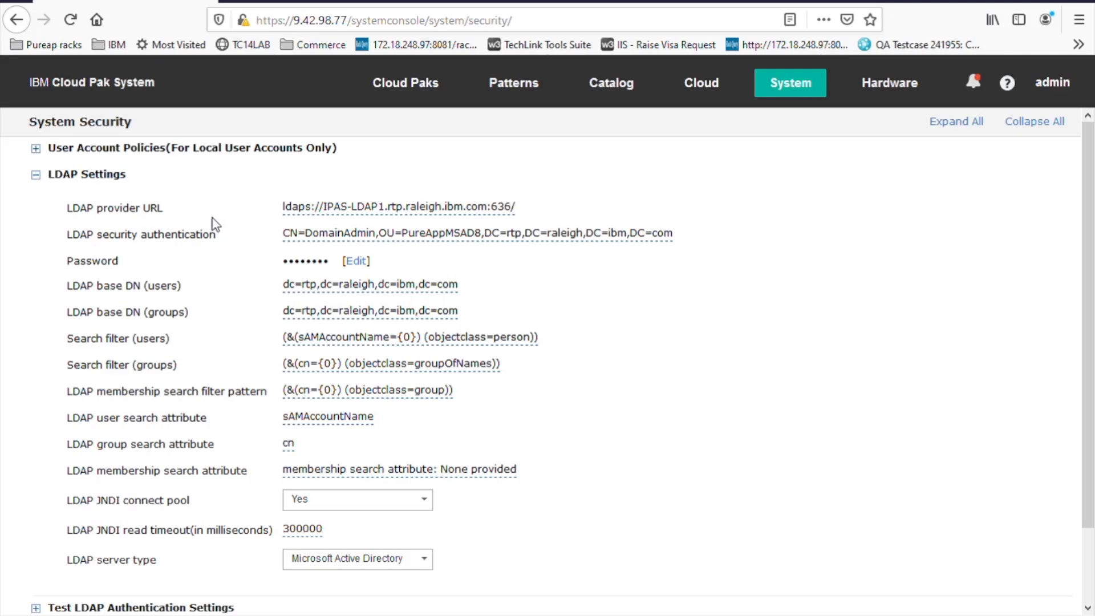
click(36, 177)
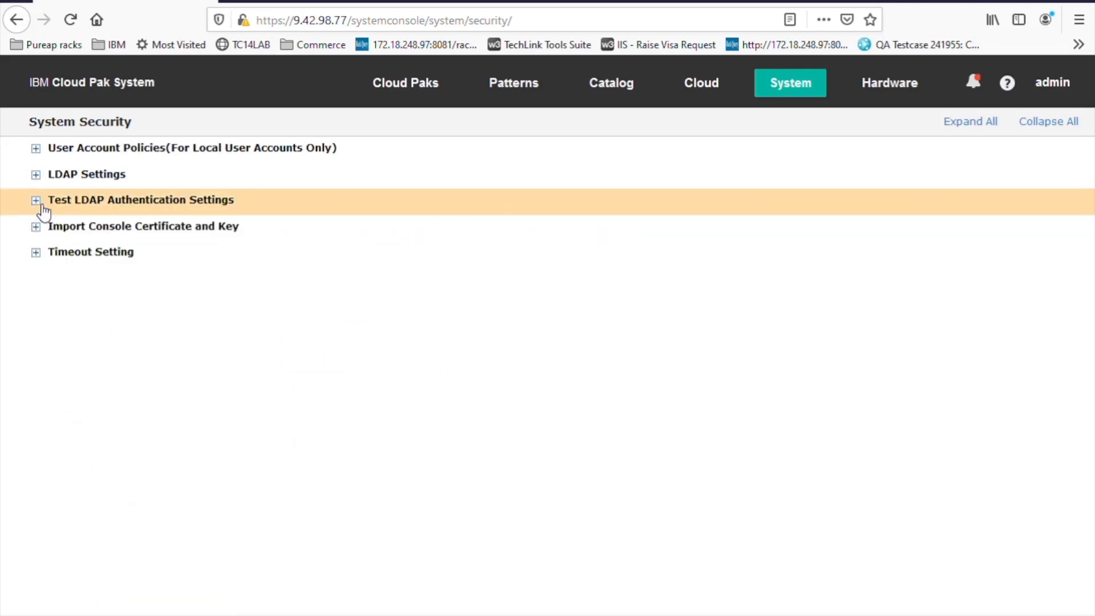
click(42, 207)
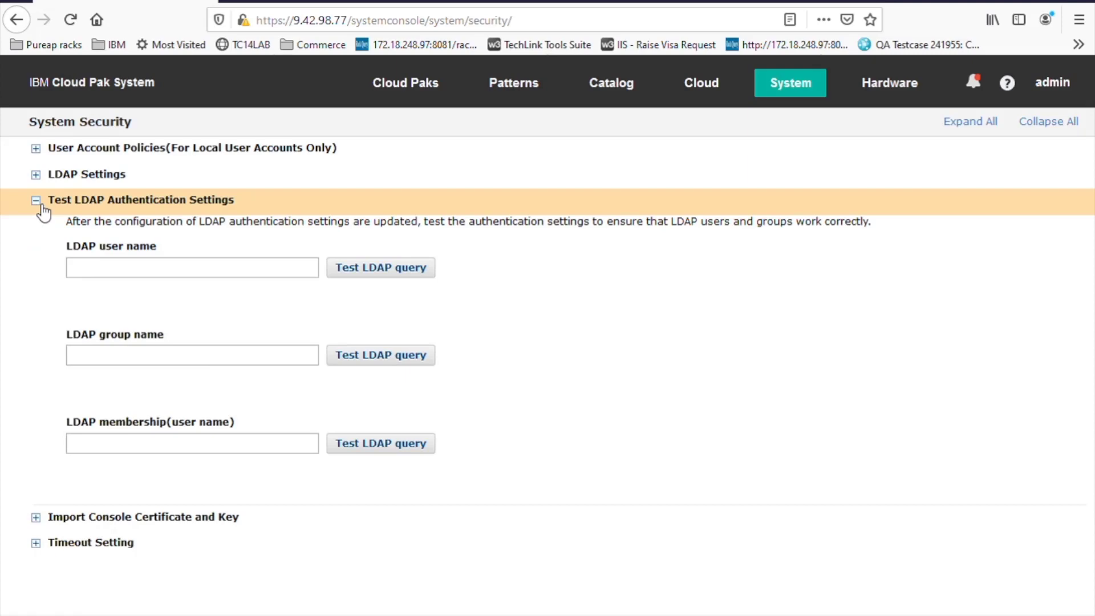
click(41, 208)
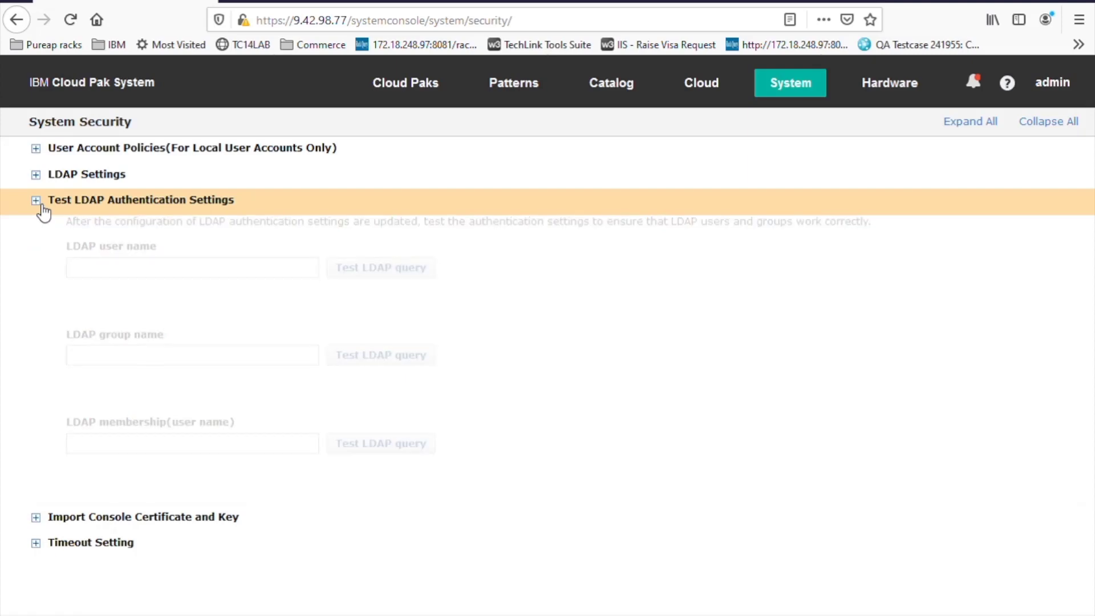
mouse_move(790, 84)
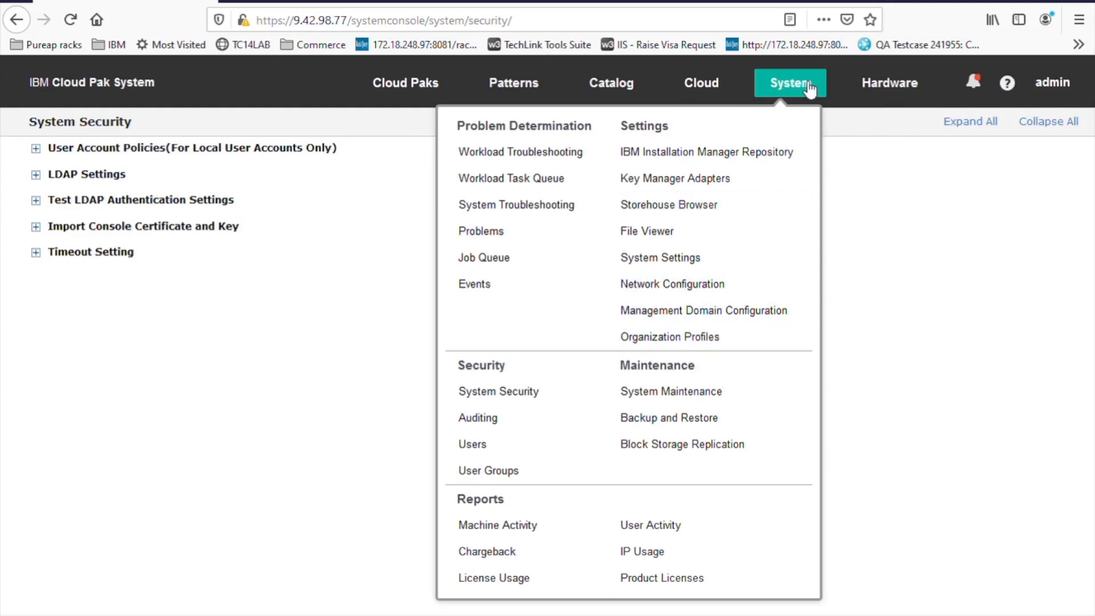
click(476, 447)
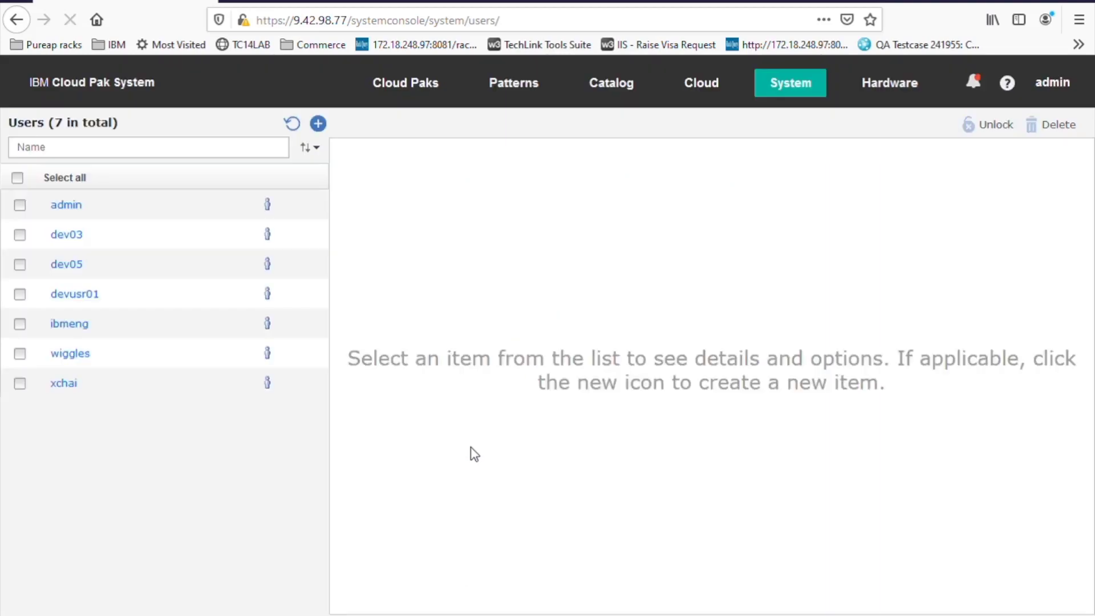
click(318, 124)
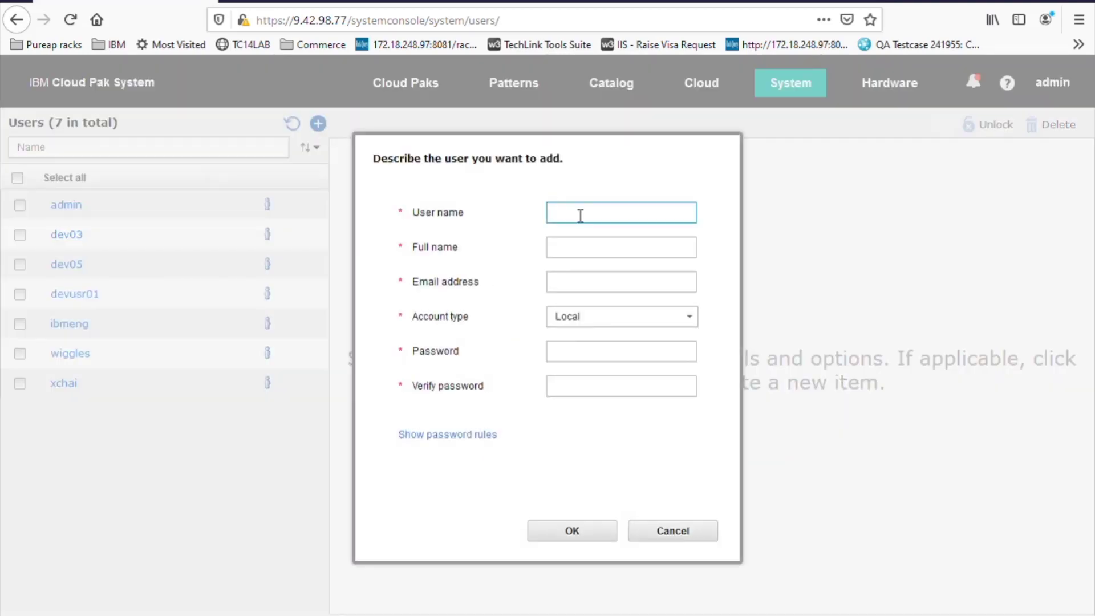
key(ctrl+a)
key(ctrl+c)
click(579, 254)
key(ctrl+v)
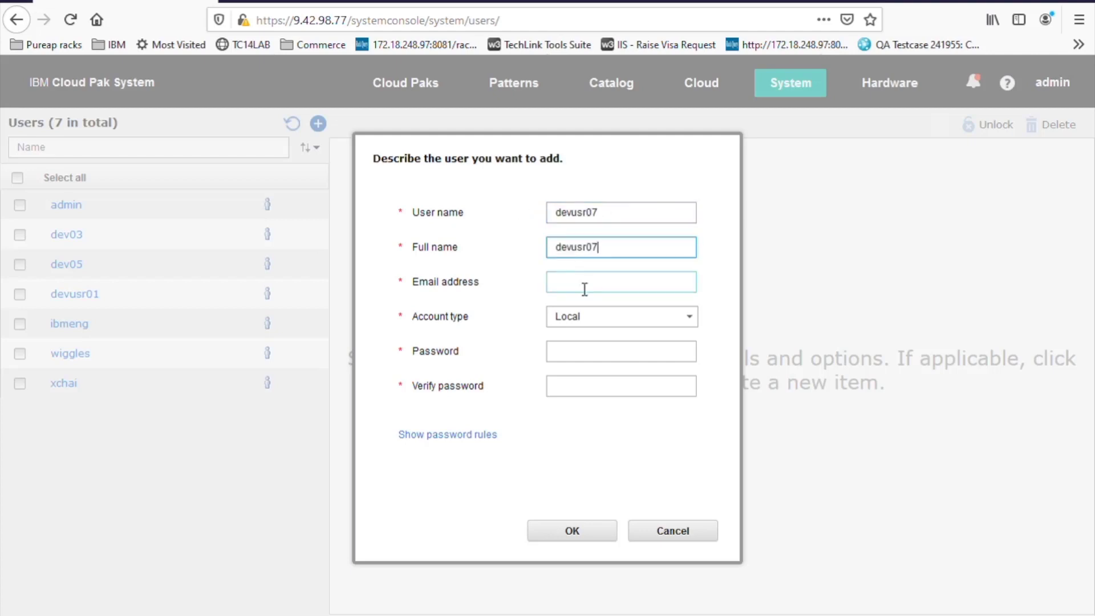
click(583, 285)
key(ctrl+v)
text(@ibm.co)
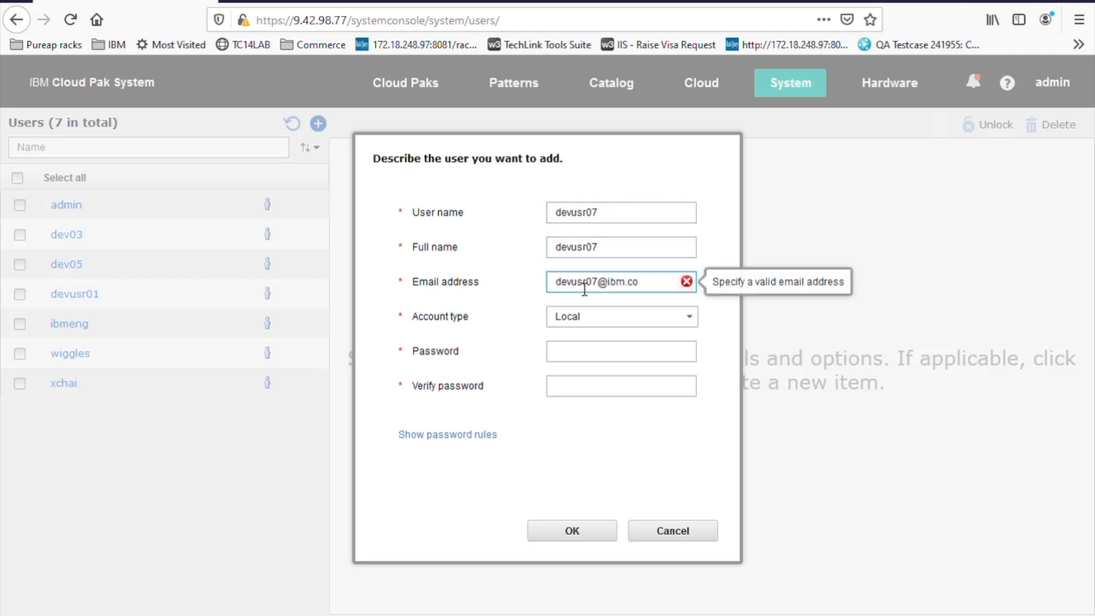
text(m)
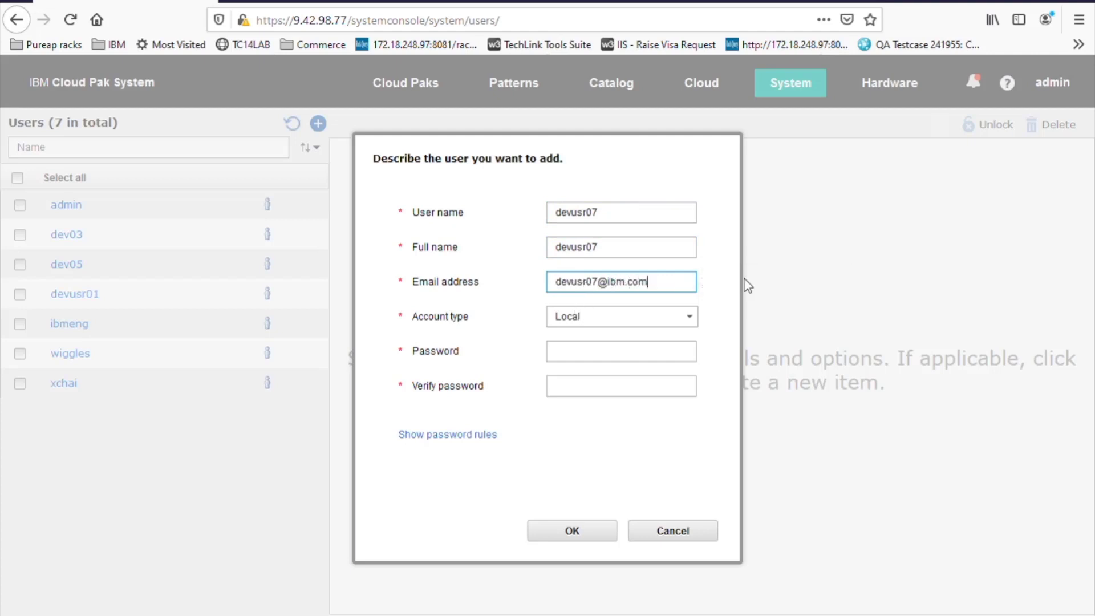
- Keep account type Local, enter and confirm the password, and show the password rules
click(693, 317)
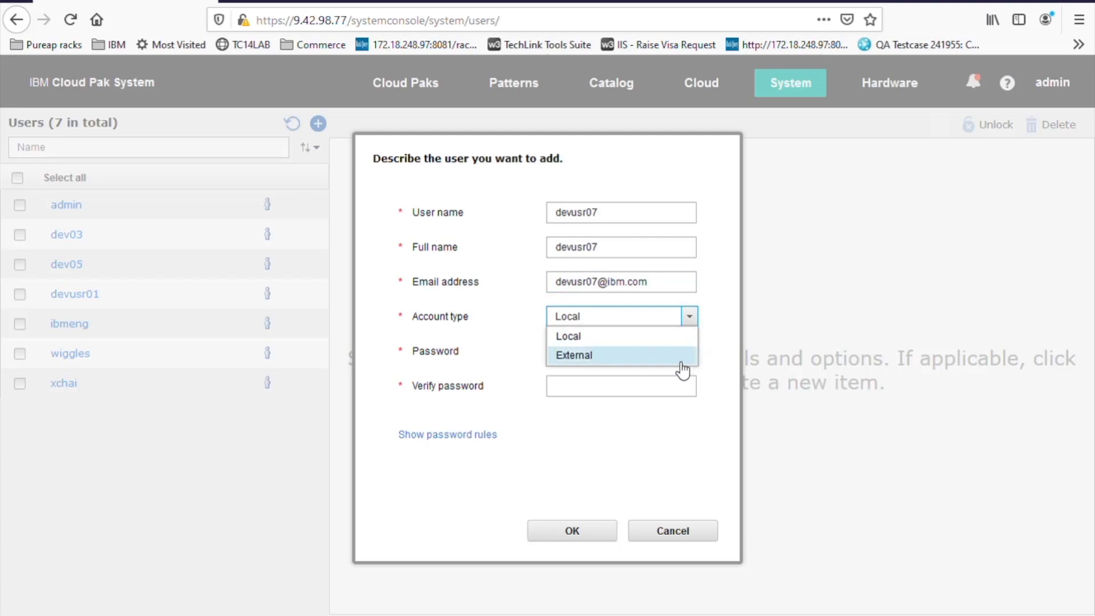
click(685, 342)
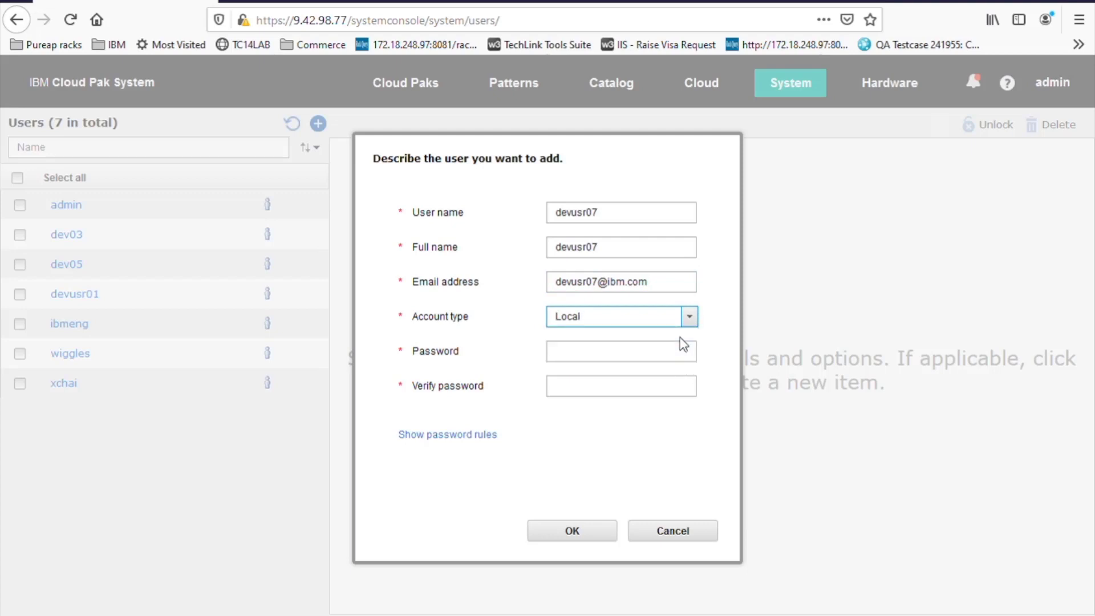
click(665, 362)
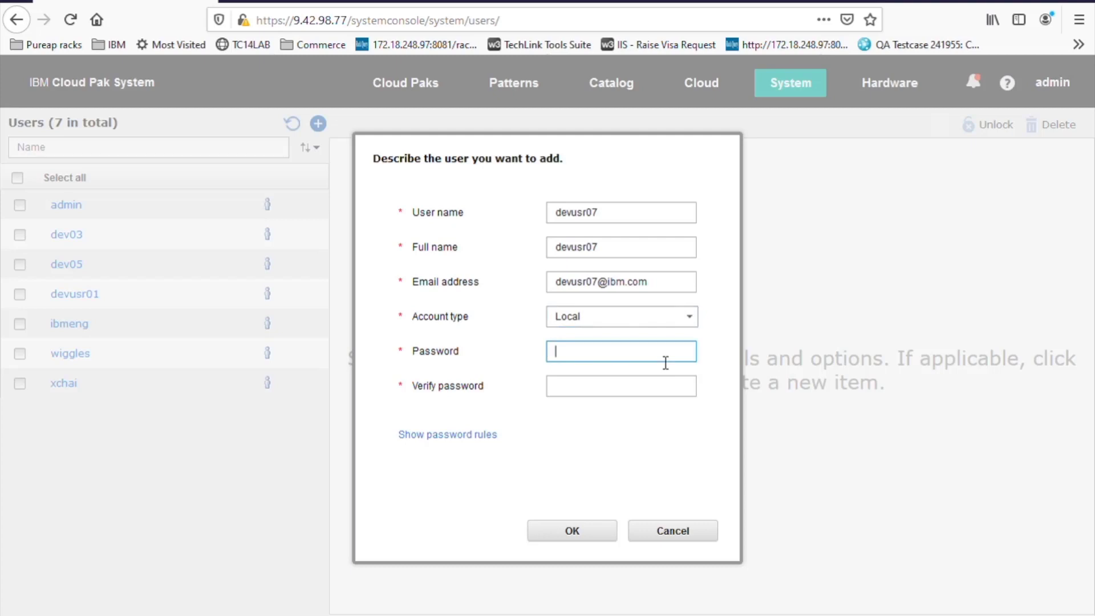
text(•••••••)
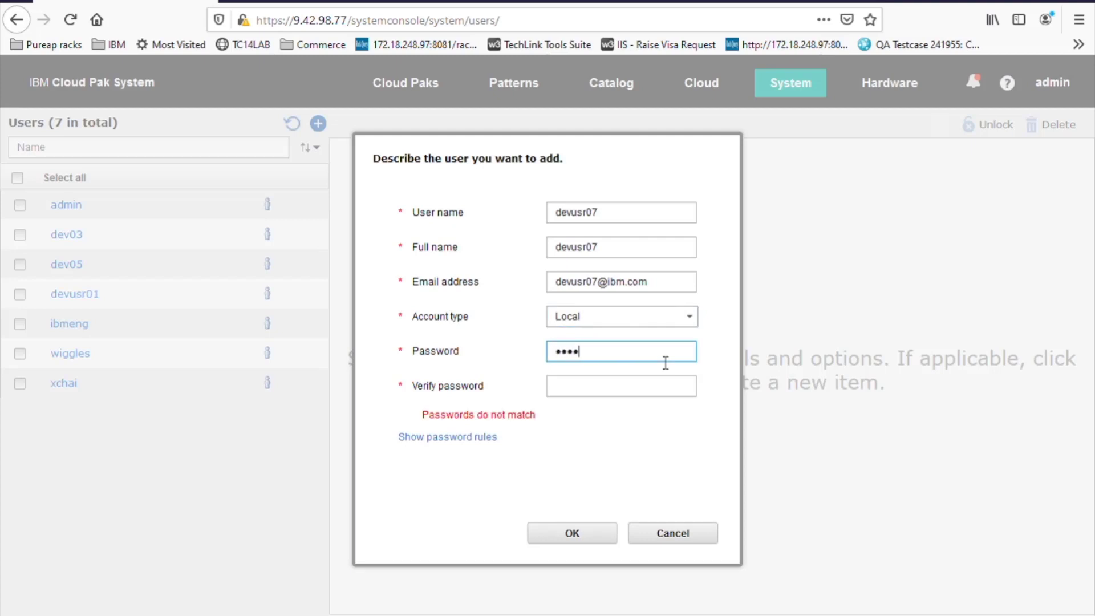
text(•)
click(648, 389)
text(••••••)
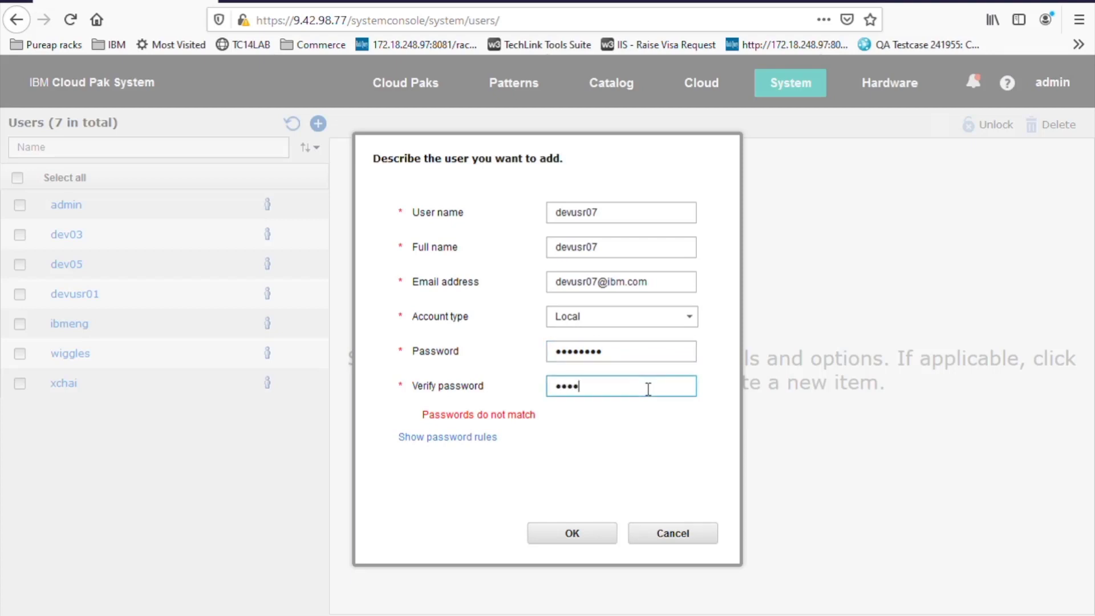
text(•••)
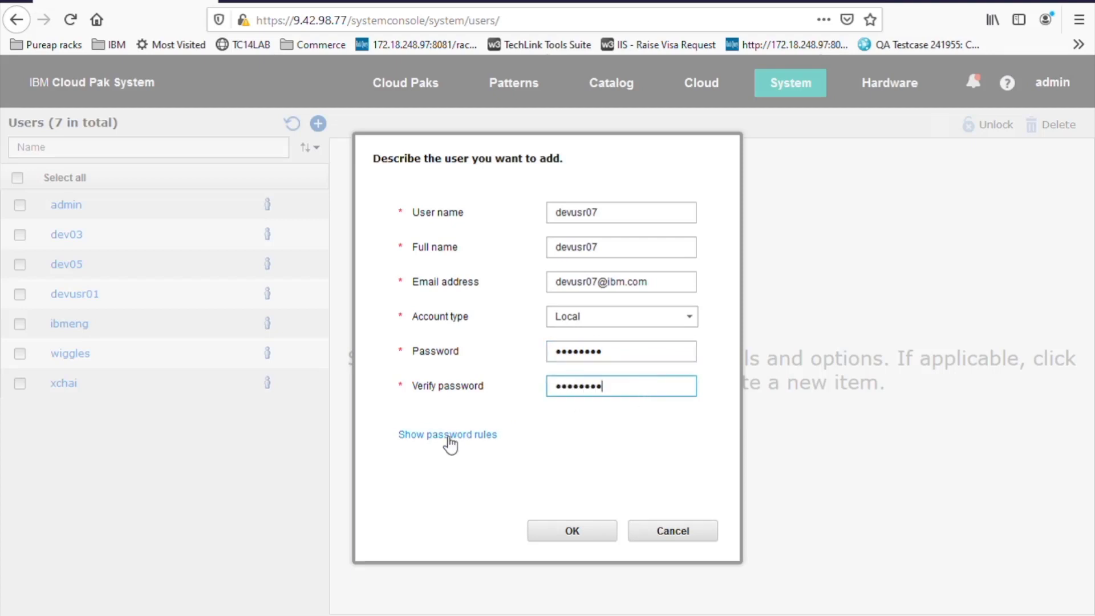
click(451, 437)
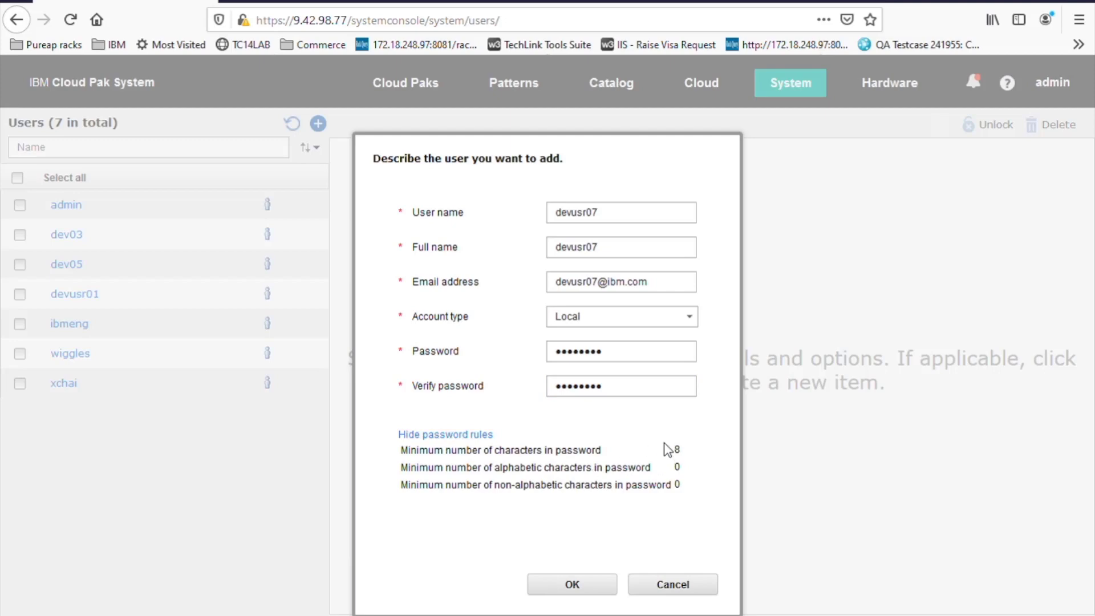
click(572, 584)
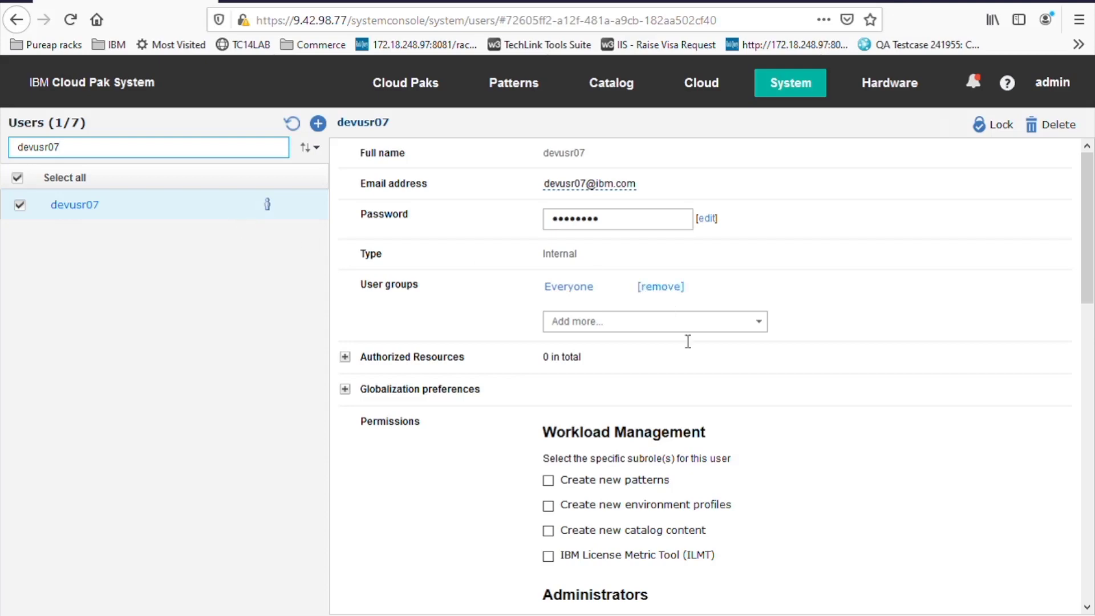
scroll(787, 380, down, 3)
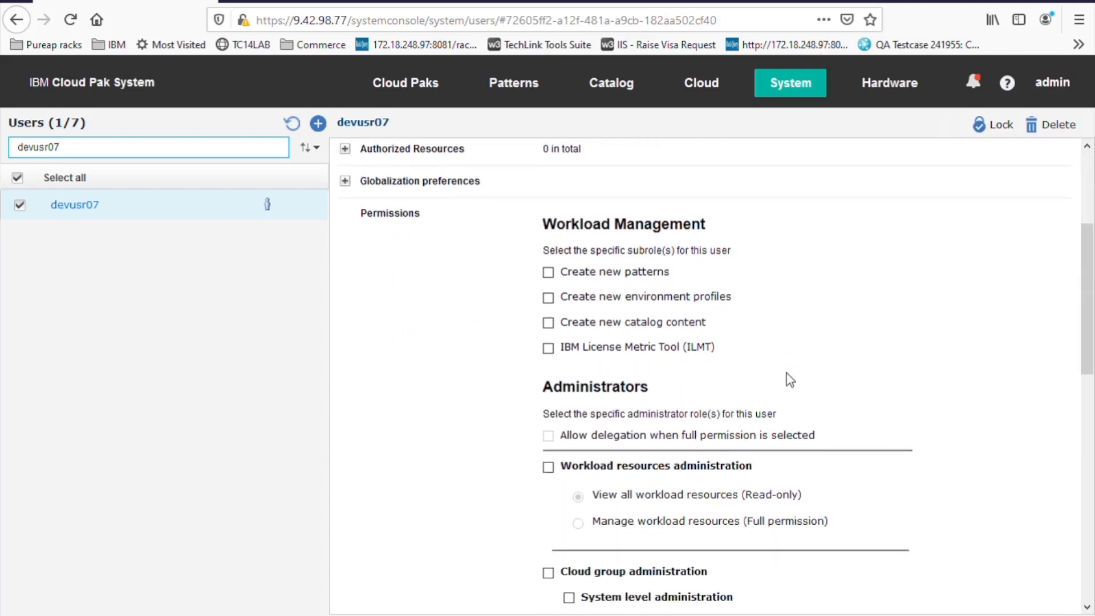
scroll(788, 379, down, 1)
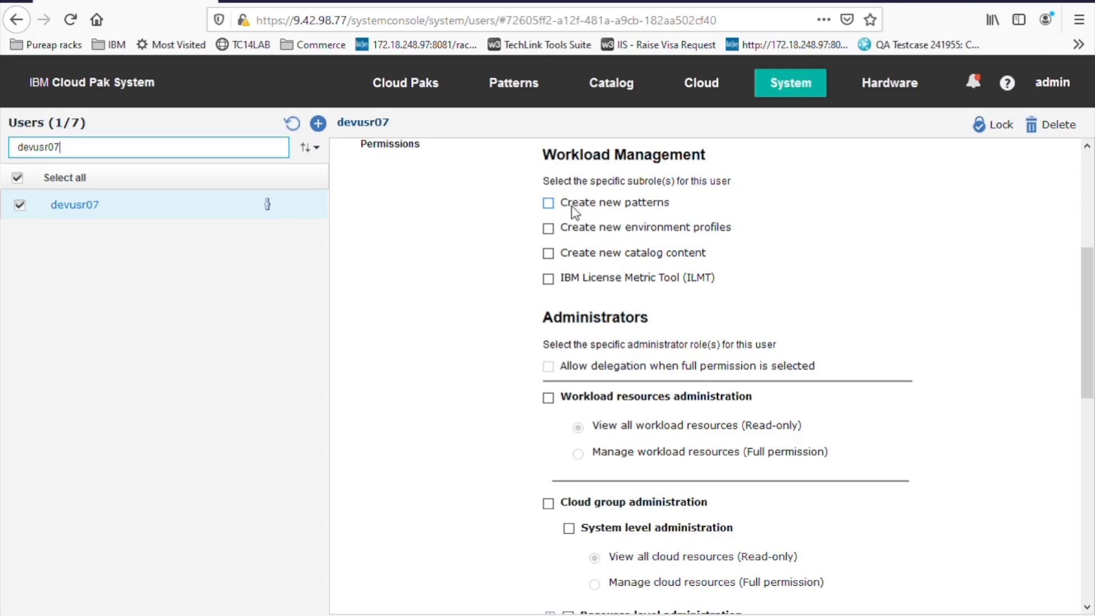
scroll(978, 341, down, 3)
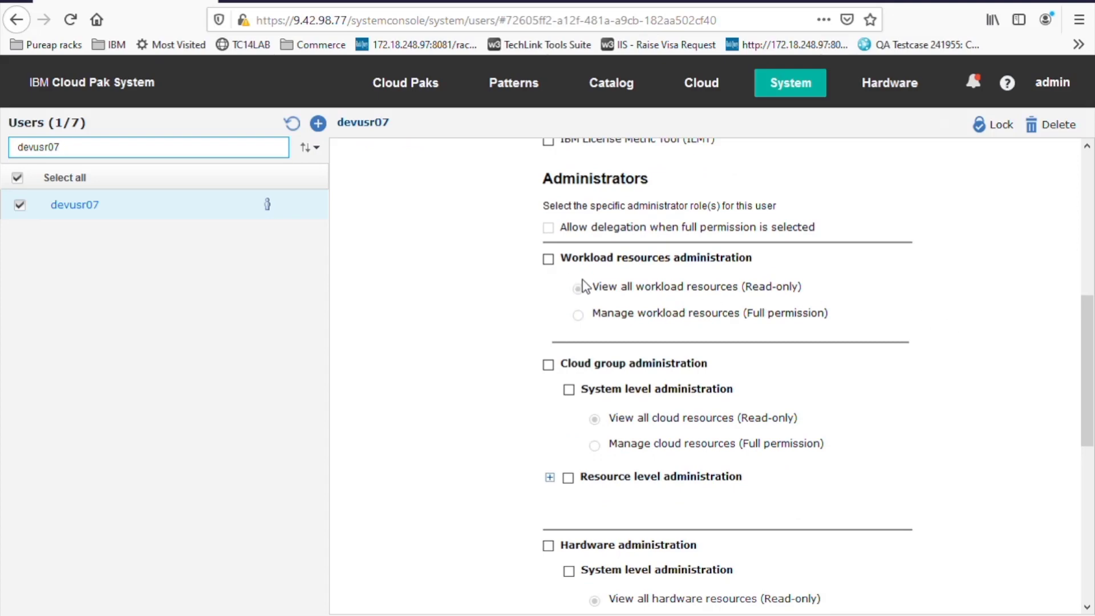
scroll(1013, 454, down, 3)
scroll(1012, 454, down, 2)
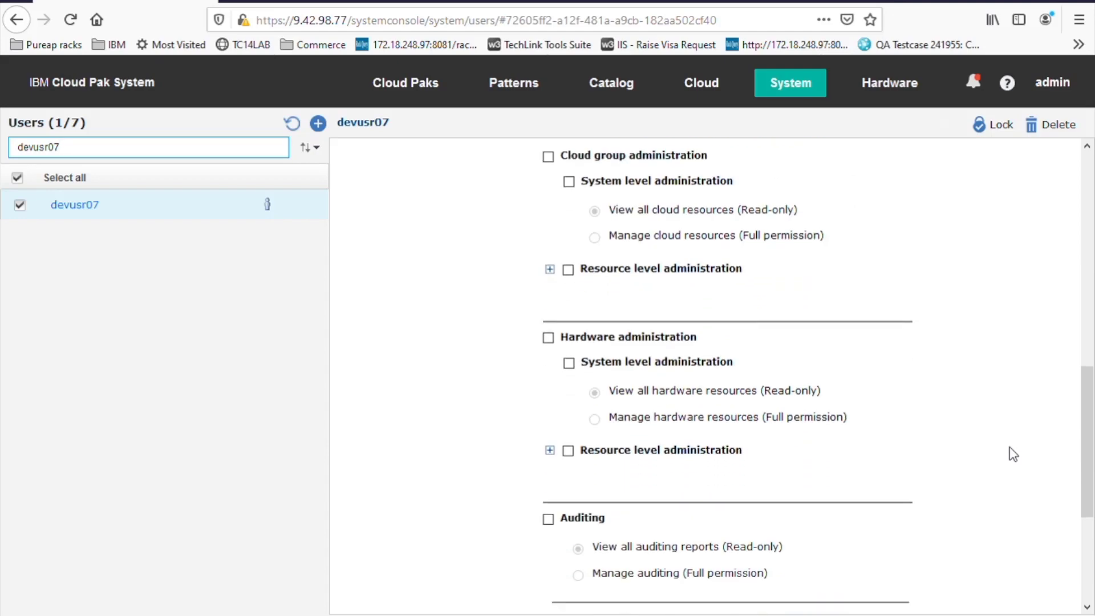
scroll(1012, 454, down, 4)
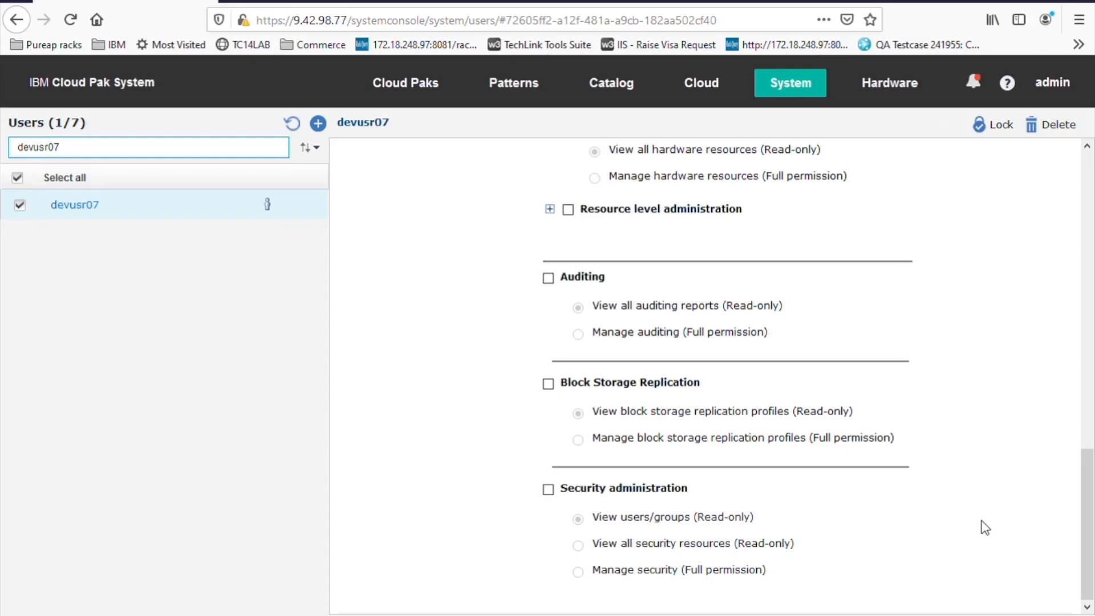
scroll(985, 527, up, 10)
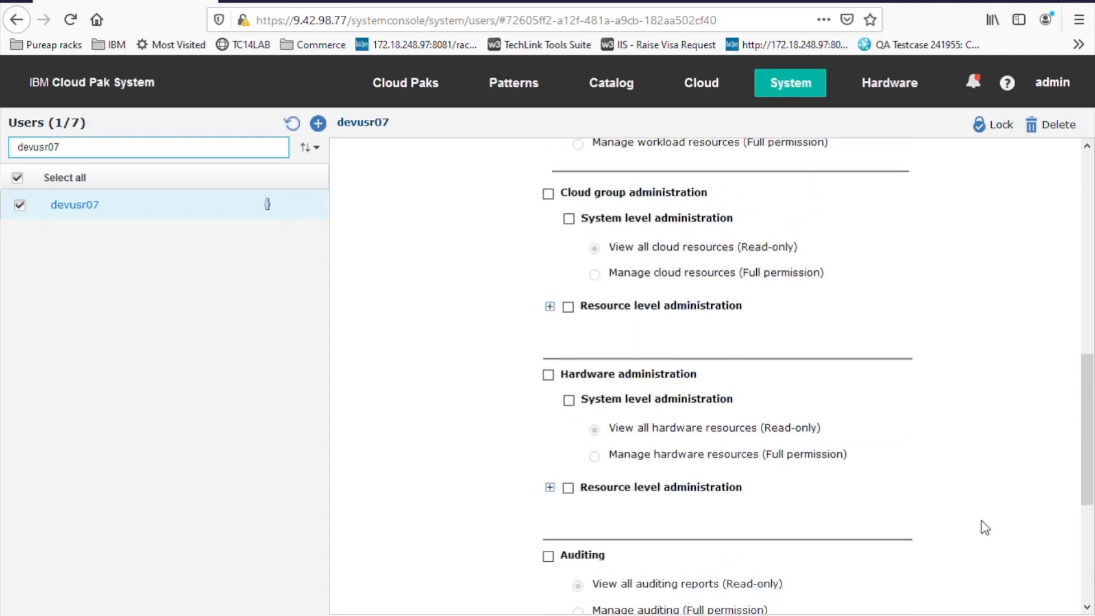
scroll(984, 527, up, 3)
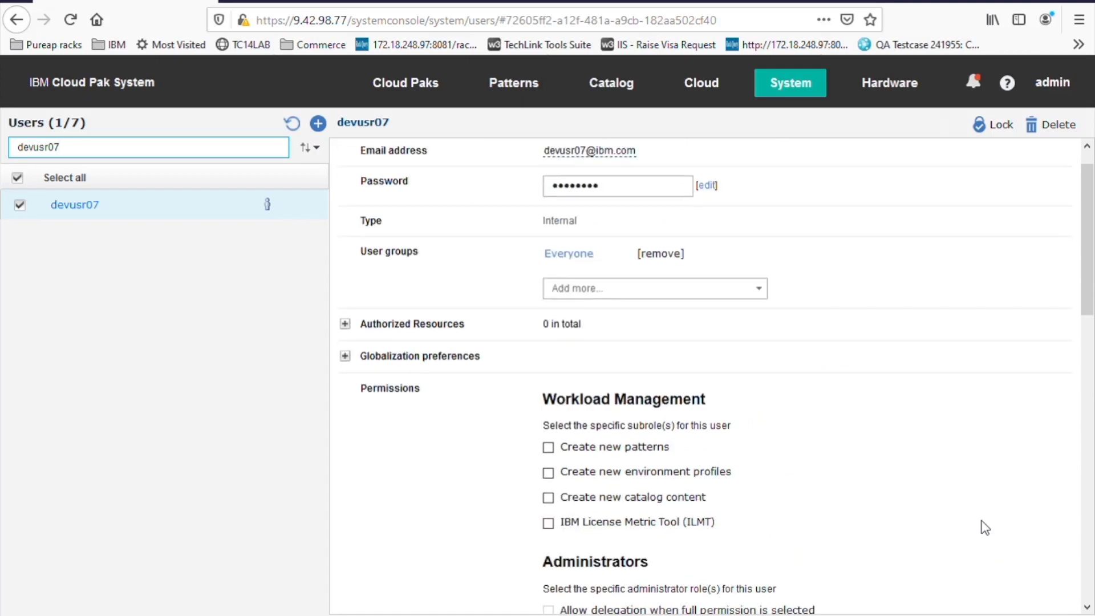
scroll(982, 527, down, 3)
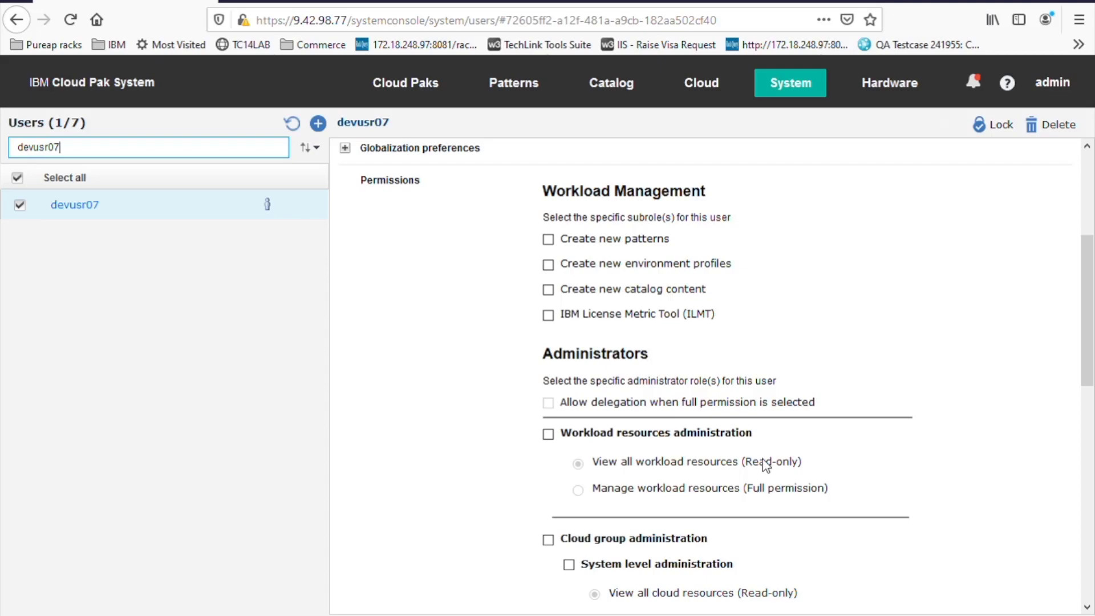
- Go to Patterns > Virtual System Instances
click(797, 97)
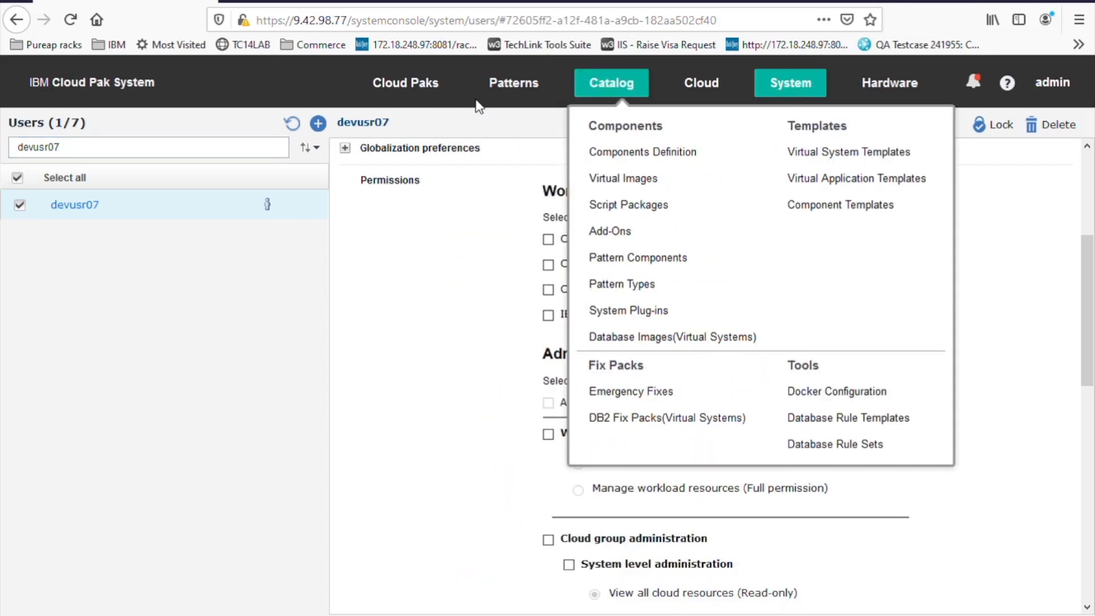
mouse_move(530, 98)
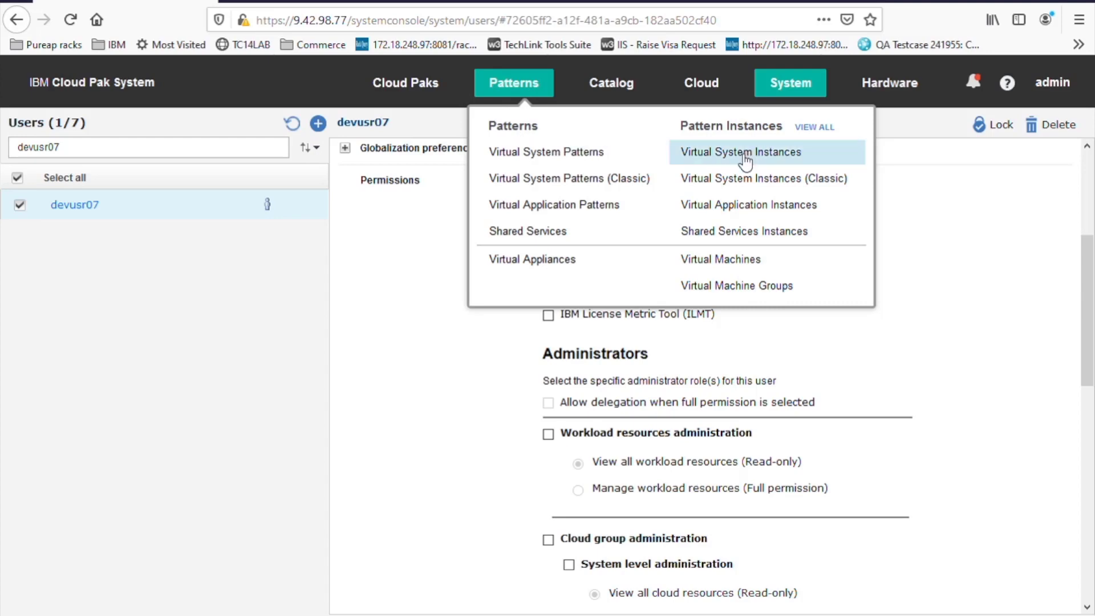
click(746, 162)
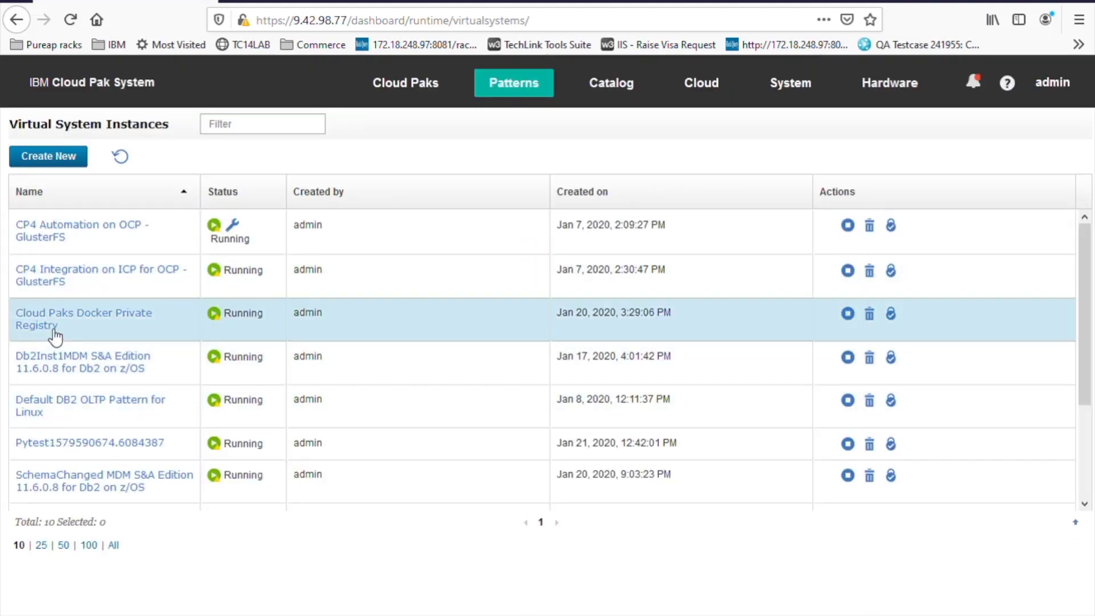
- Show the CP4 Integration on ICP for OCP - GlusterFS details, scrolled to the Access granted to list
click(90, 288)
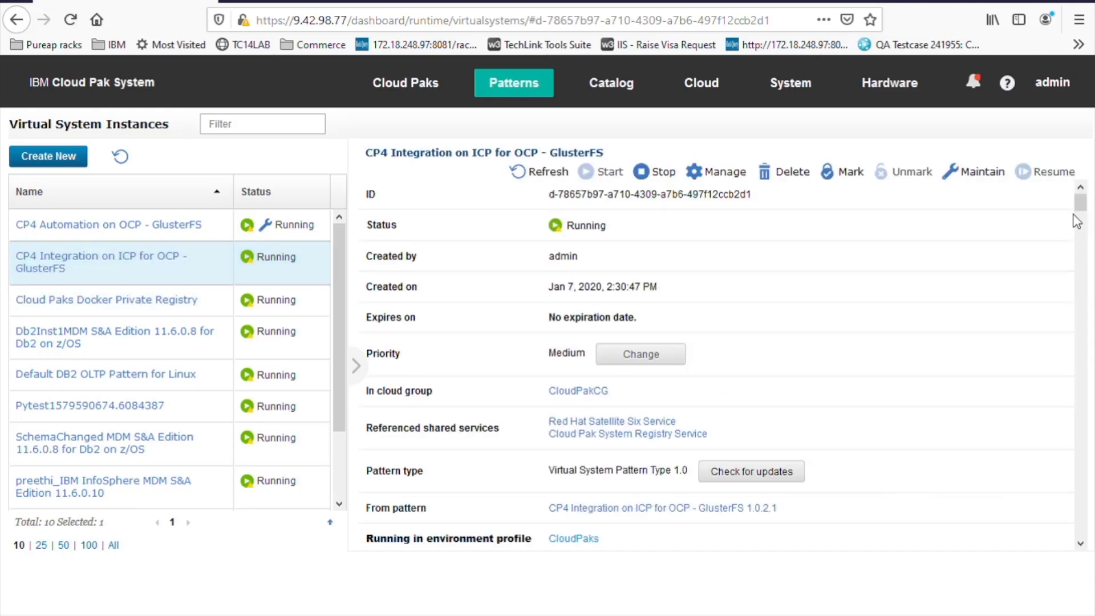
drag(1082, 210, 1092, 539)
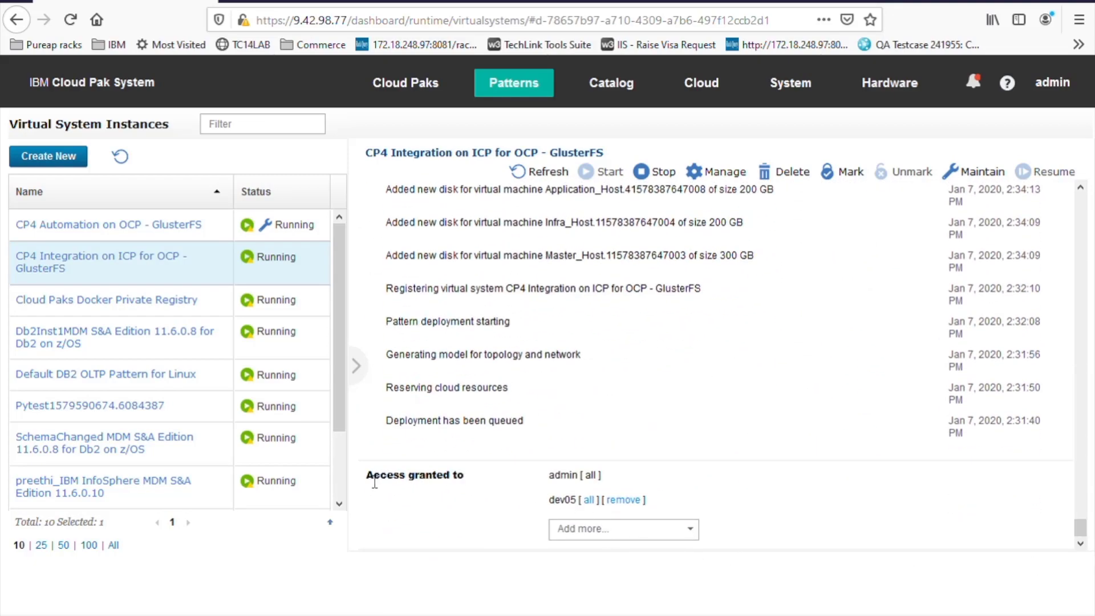
drag(367, 476, 473, 482)
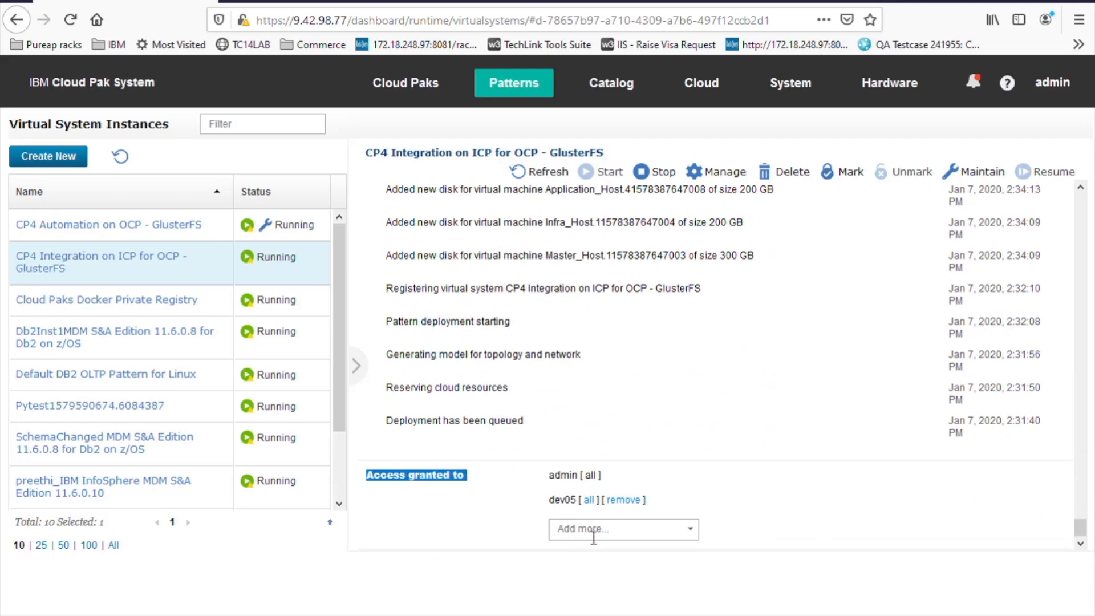
click(594, 535)
text(de)
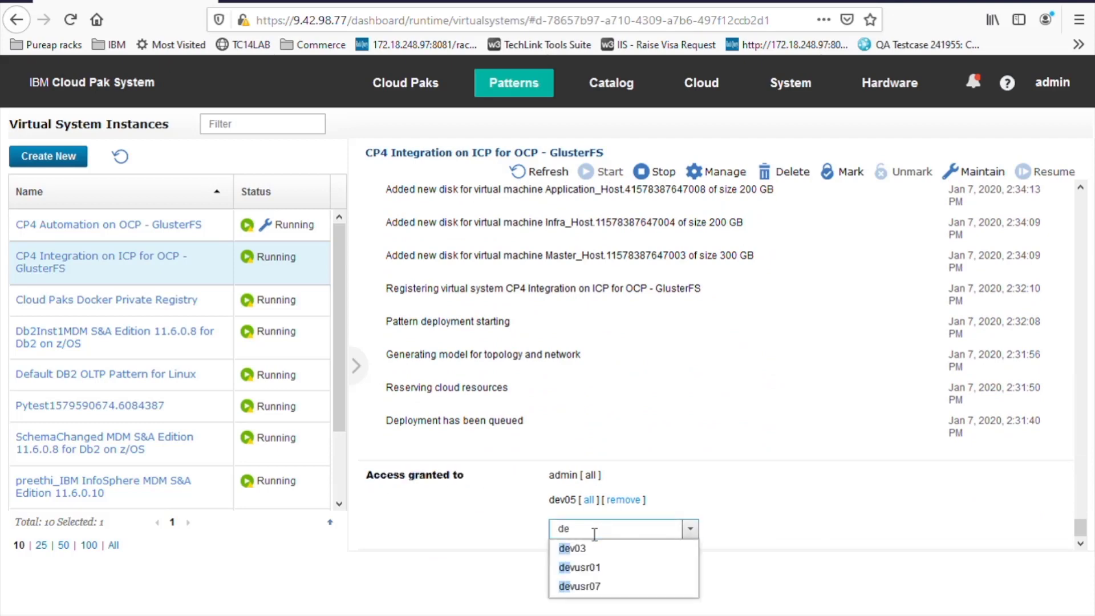
text(v07)
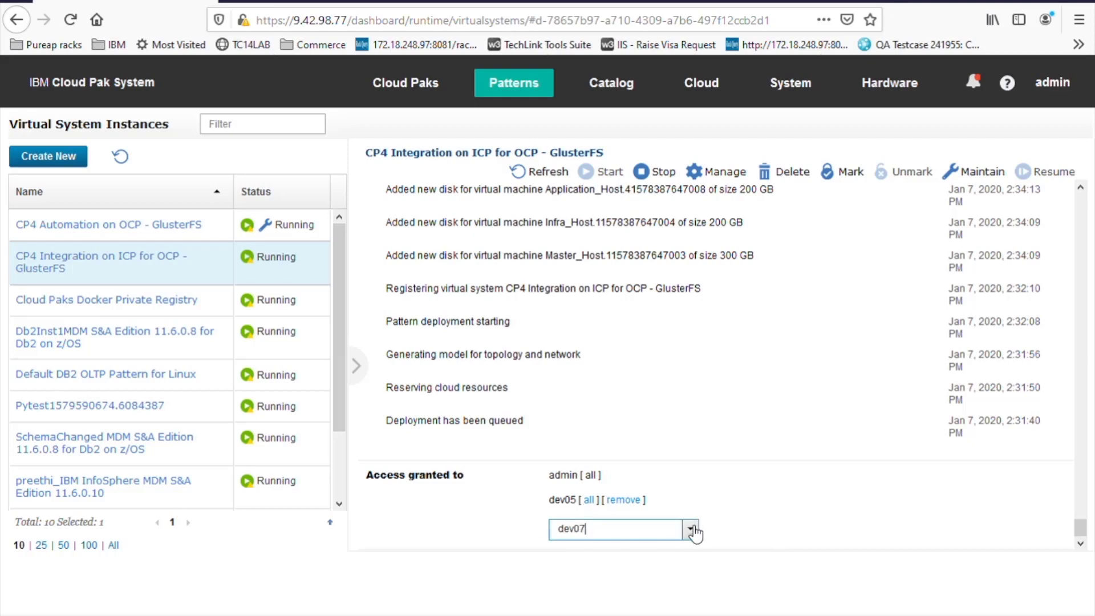
key(BackSpace)
key(BackSpace)
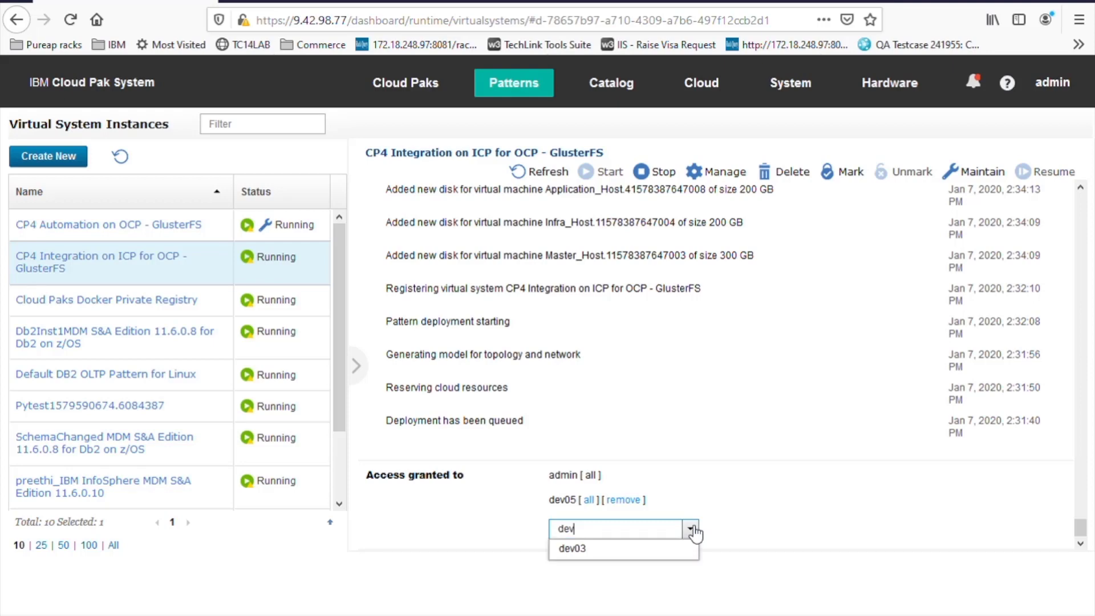
click(694, 531)
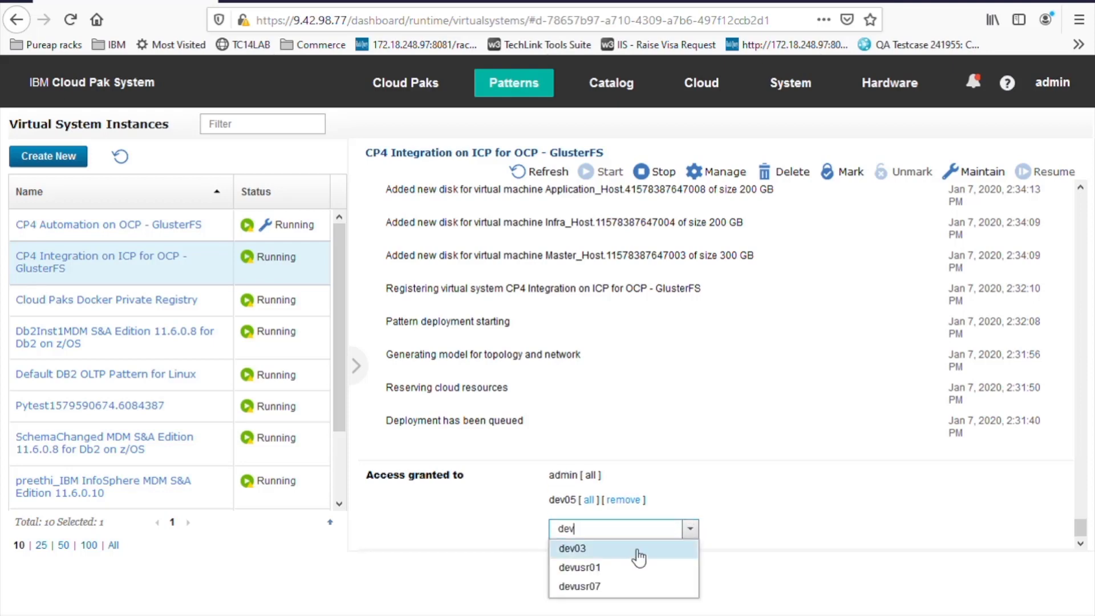
click(610, 588)
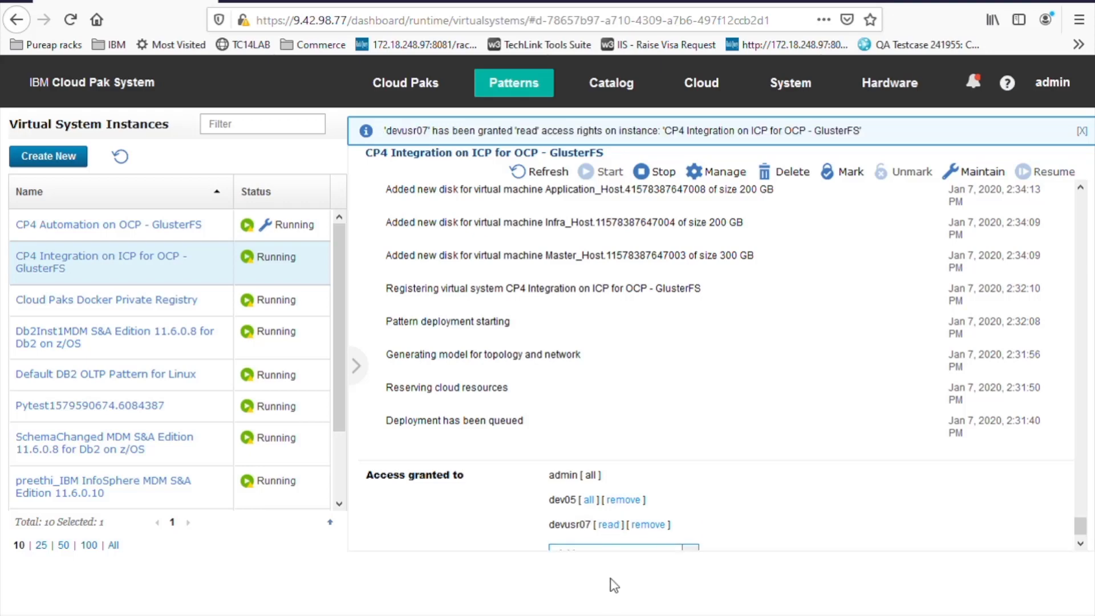
click(1079, 545)
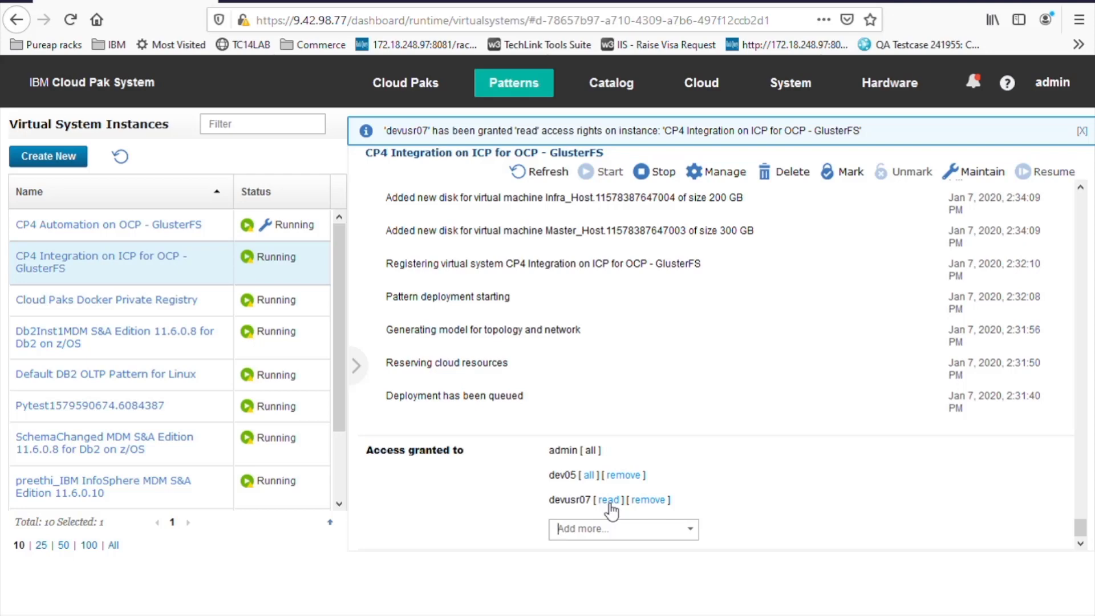
click(609, 501)
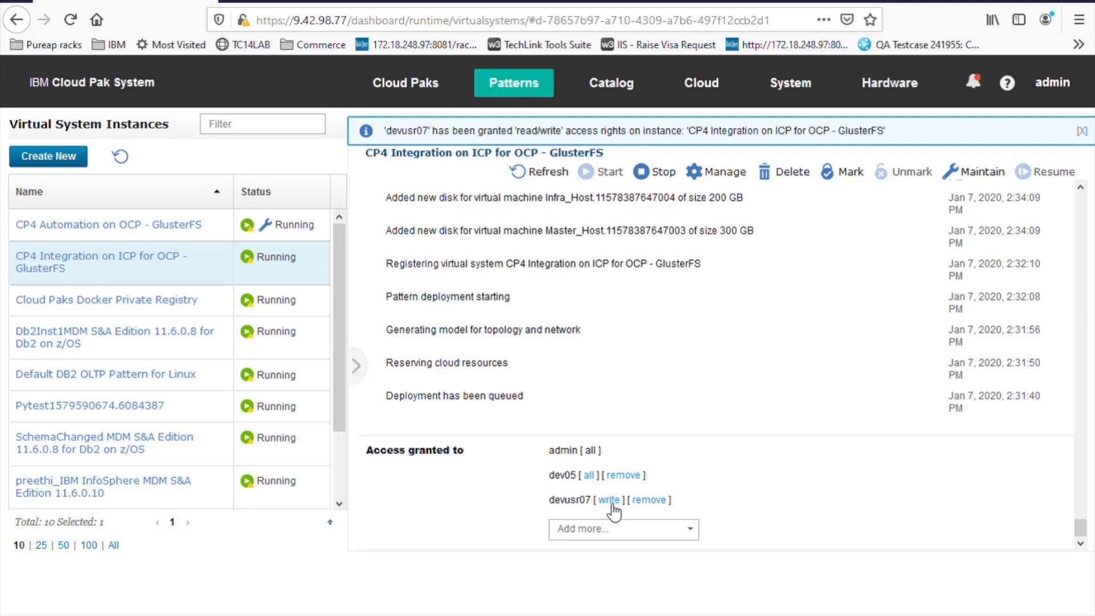
click(609, 502)
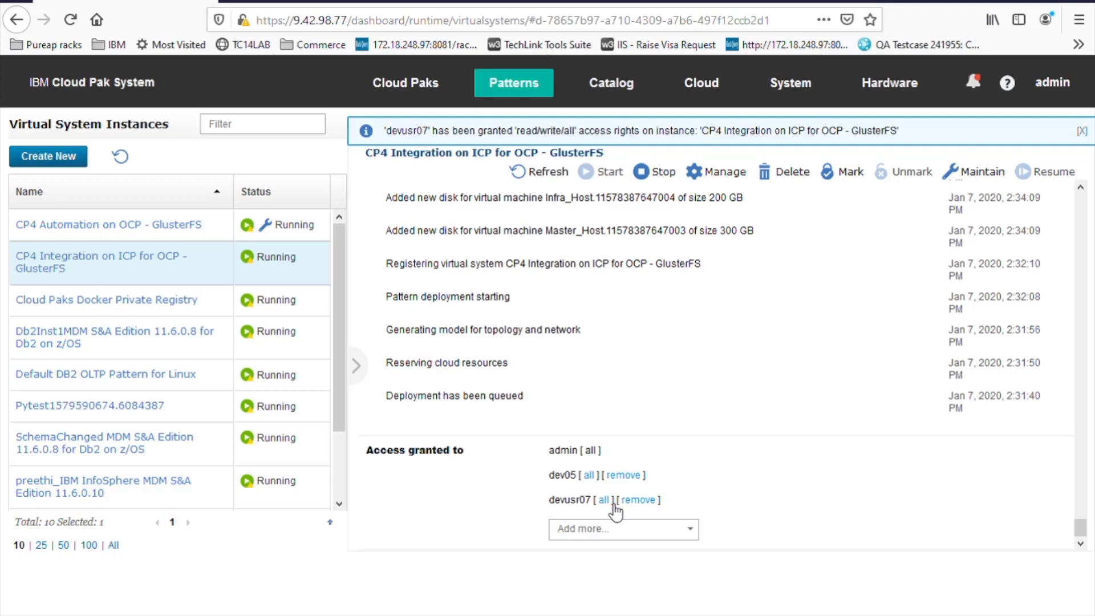
click(610, 504)
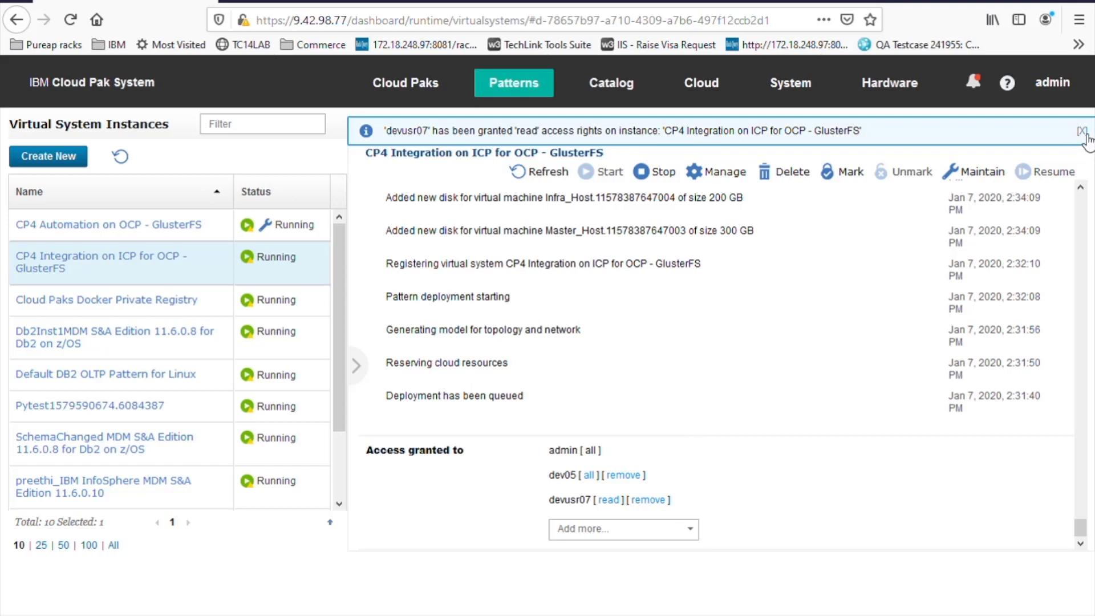
click(1083, 131)
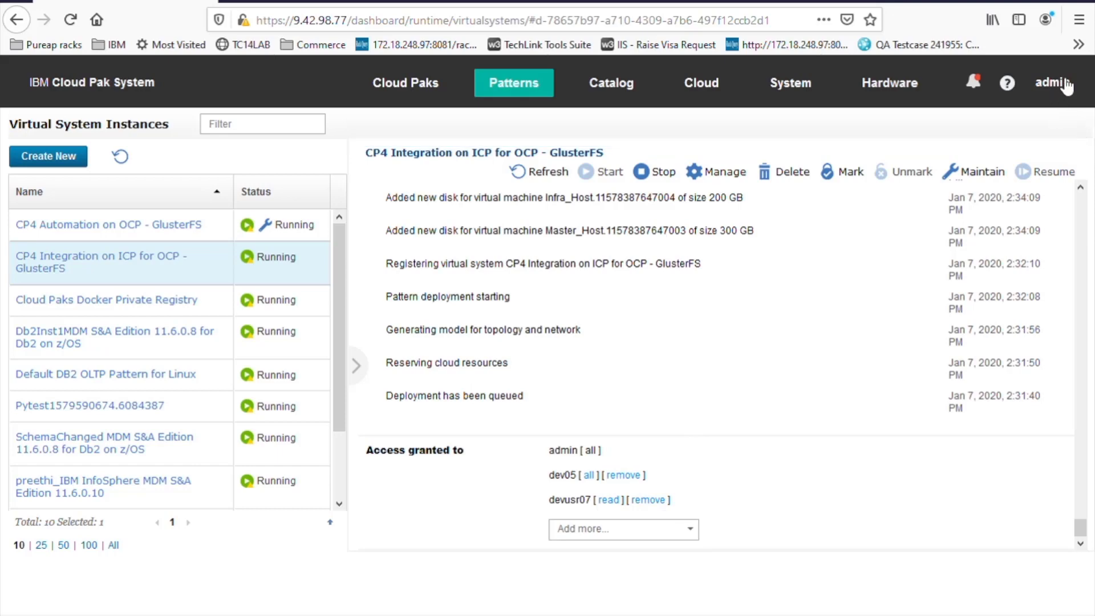
click(1054, 89)
click(994, 117)
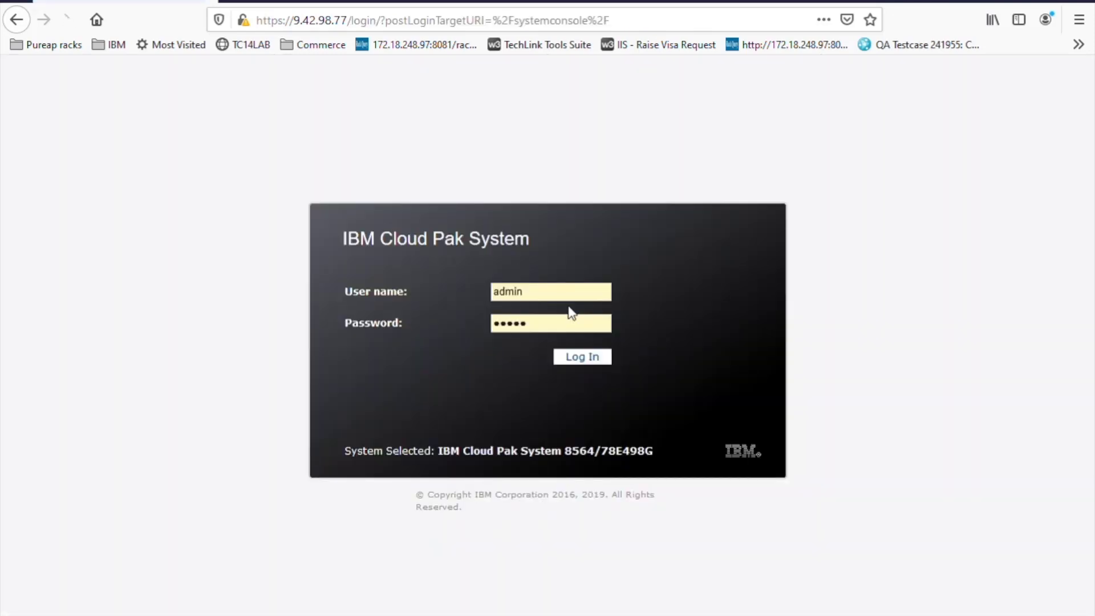
drag(516, 295, 493, 292)
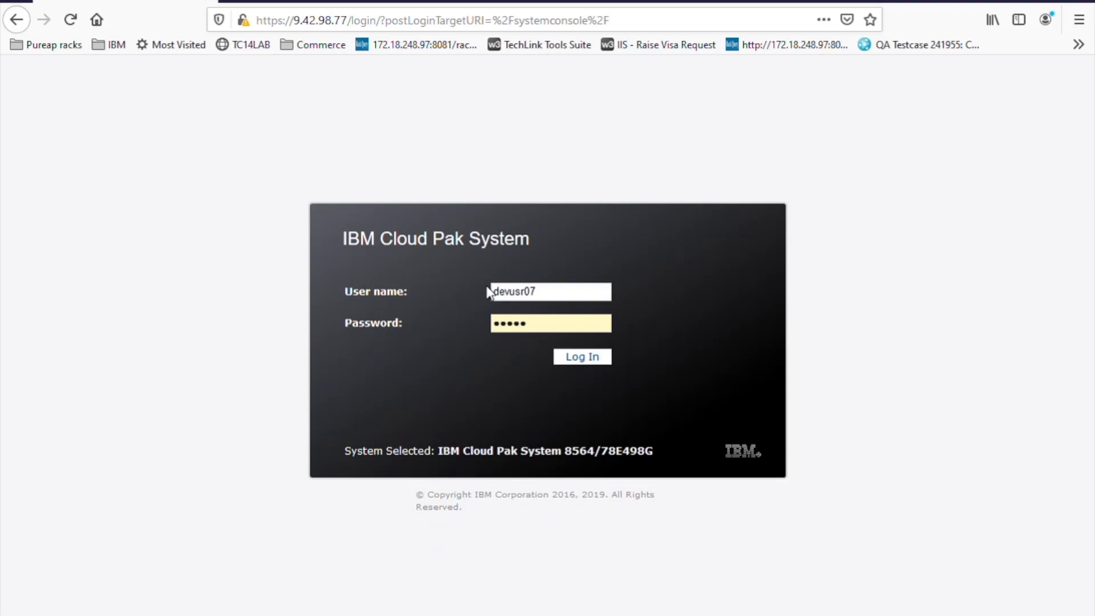
key(Tab)
text(••••••)
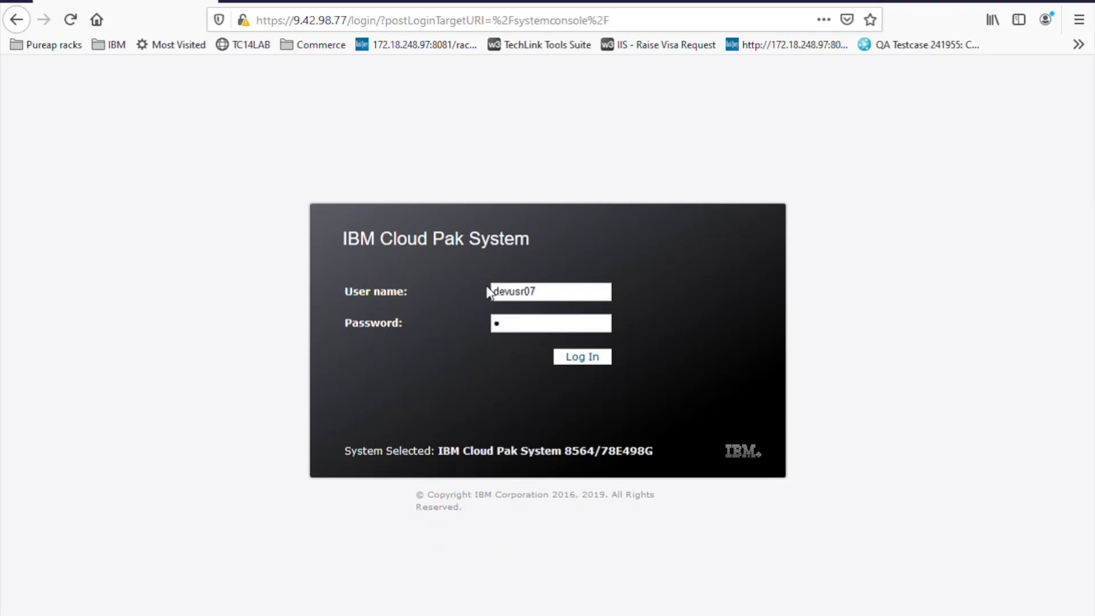
text(•••)
click(593, 359)
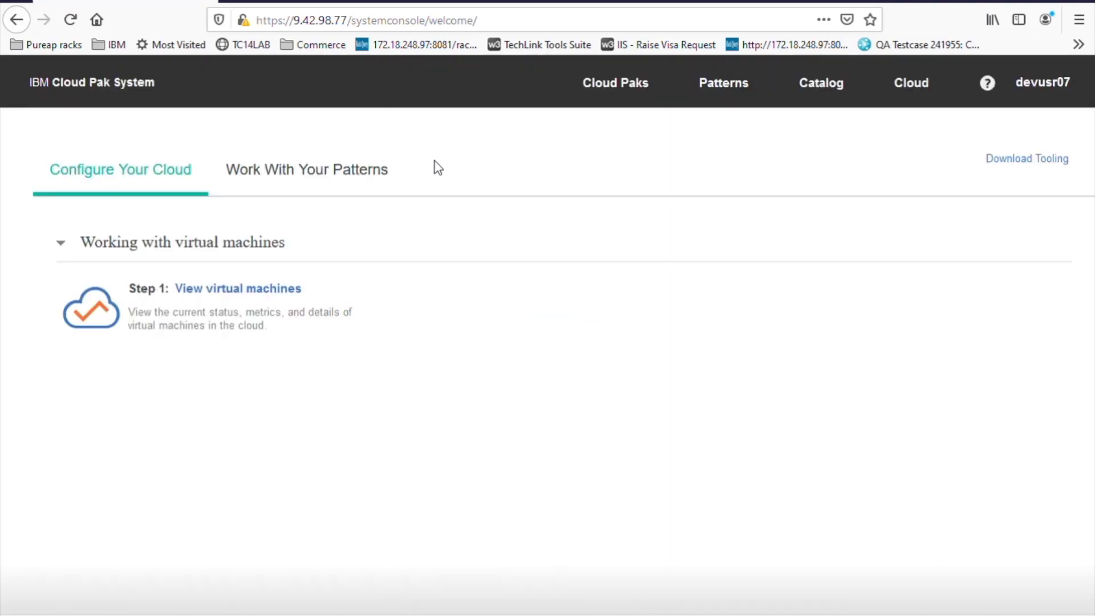
click(624, 94)
click(736, 96)
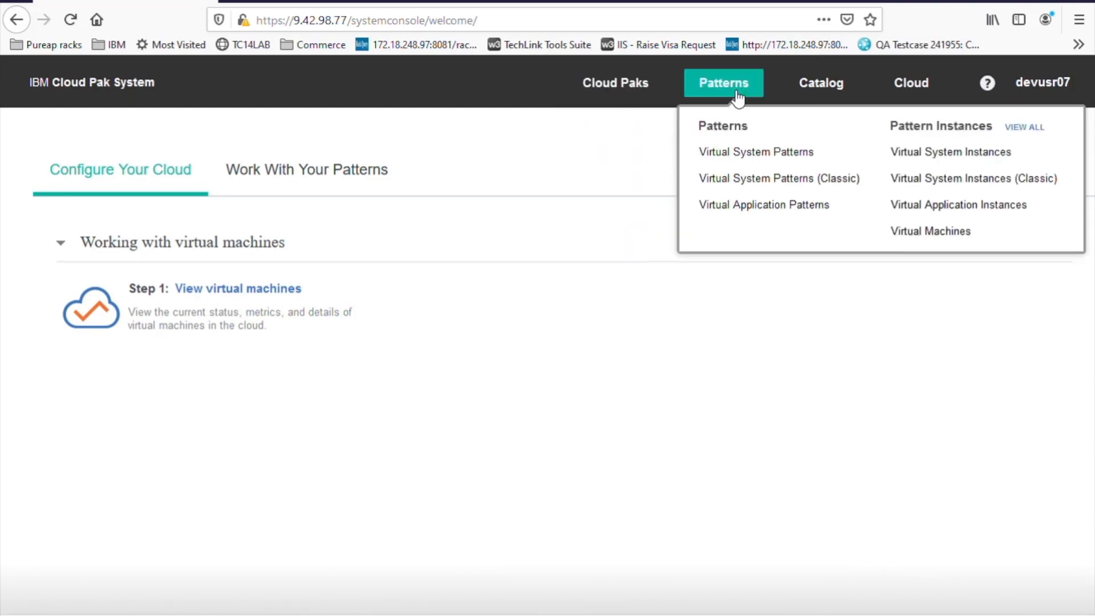
click(809, 98)
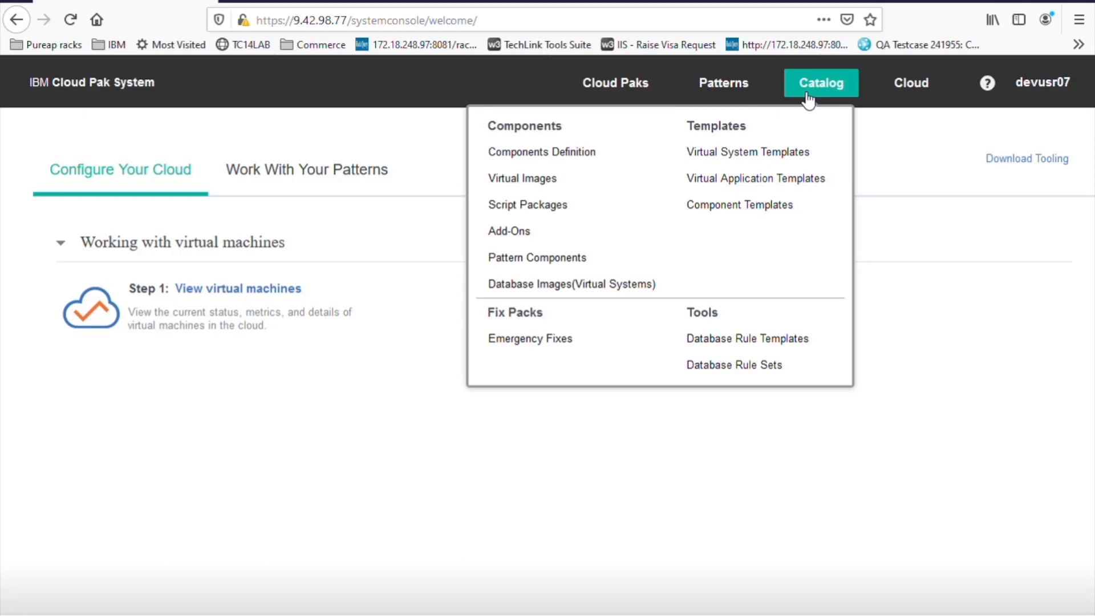
click(732, 94)
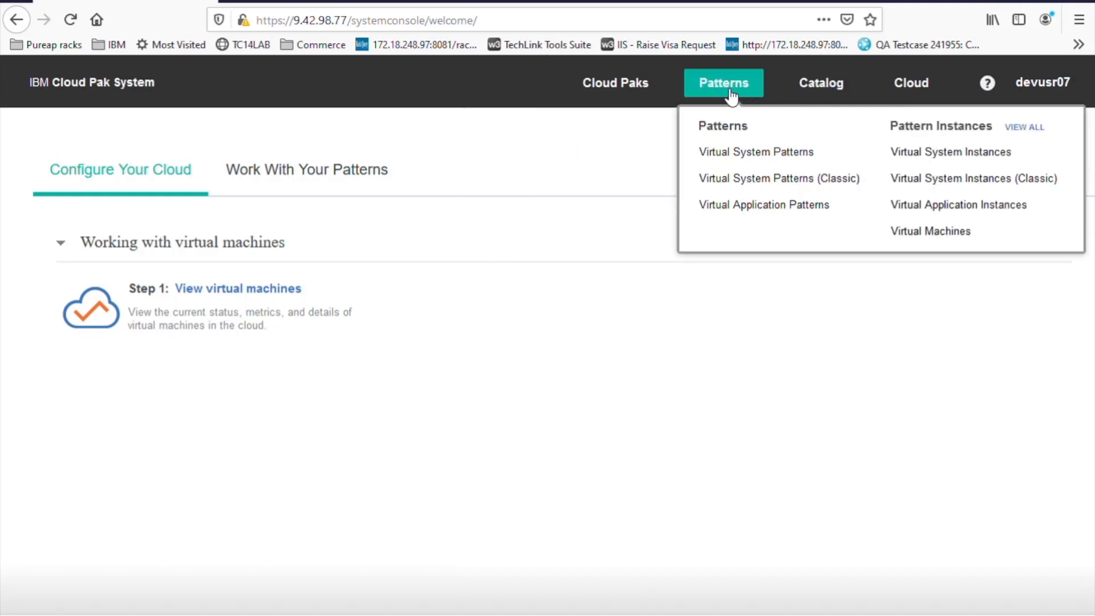
click(956, 163)
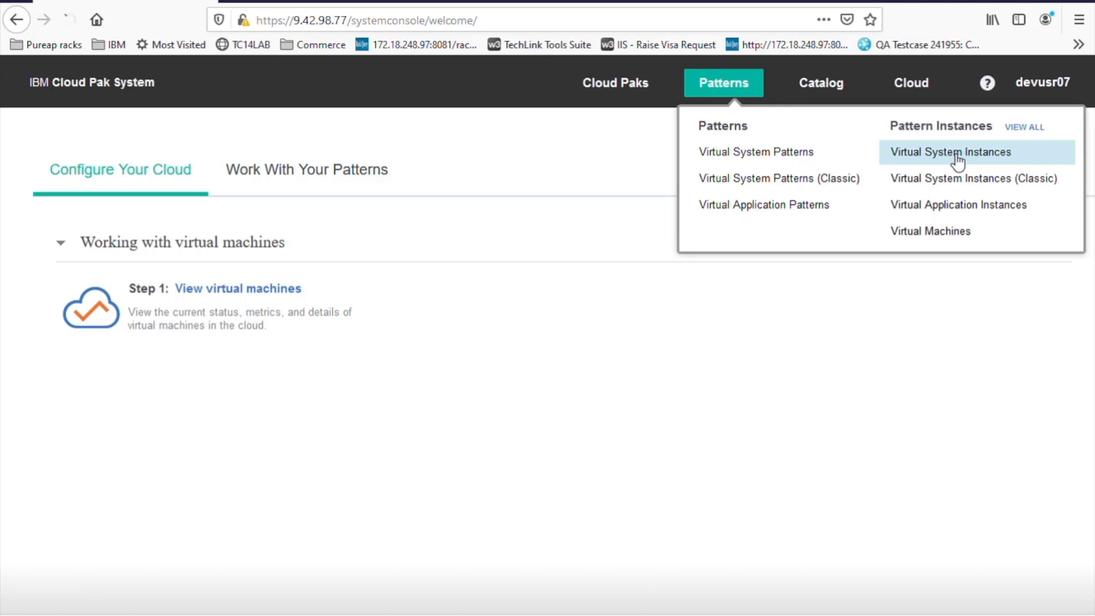